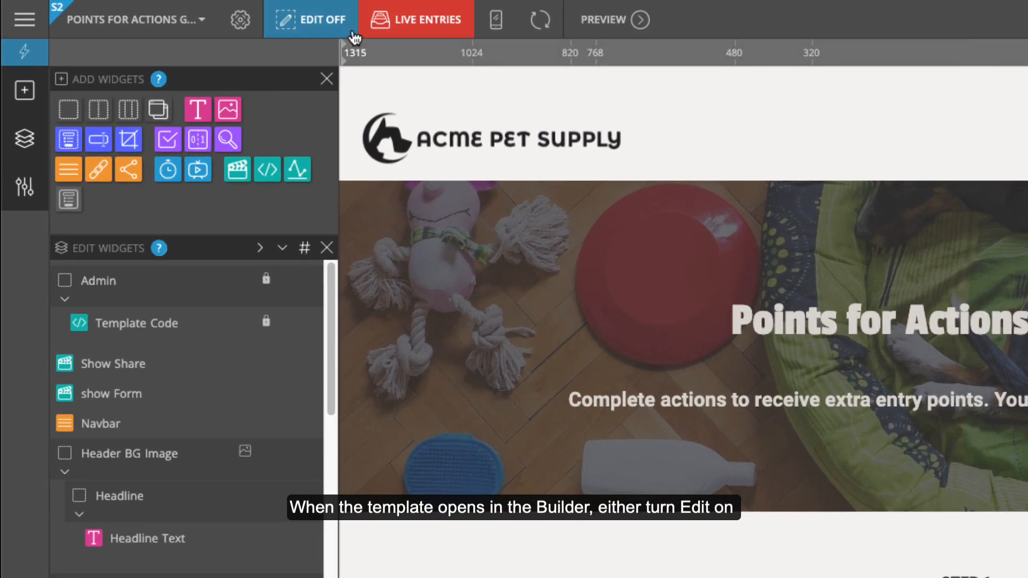
click(332, 27)
mouse_move(441, 108)
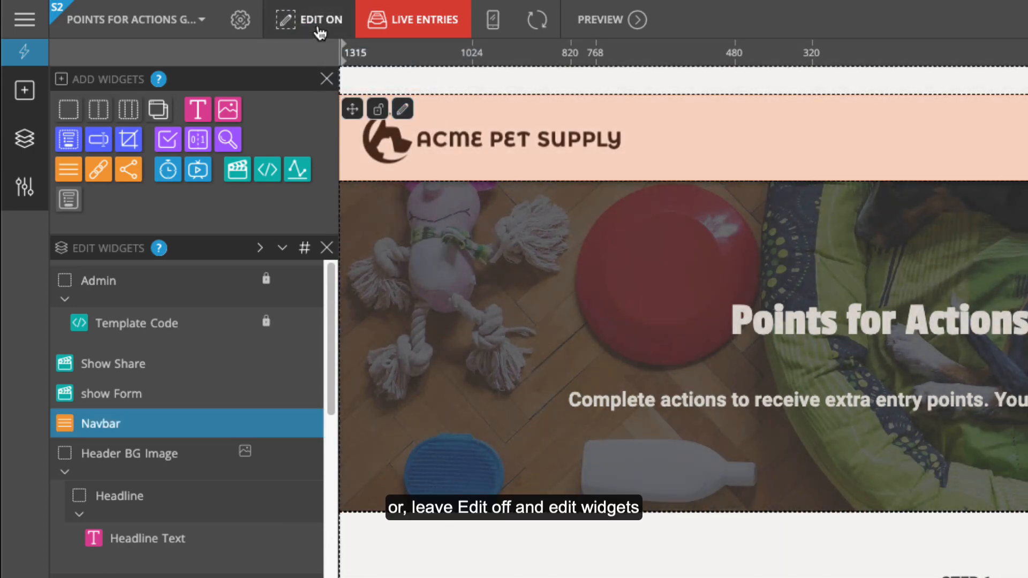
click(318, 29)
mouse_move(311, 425)
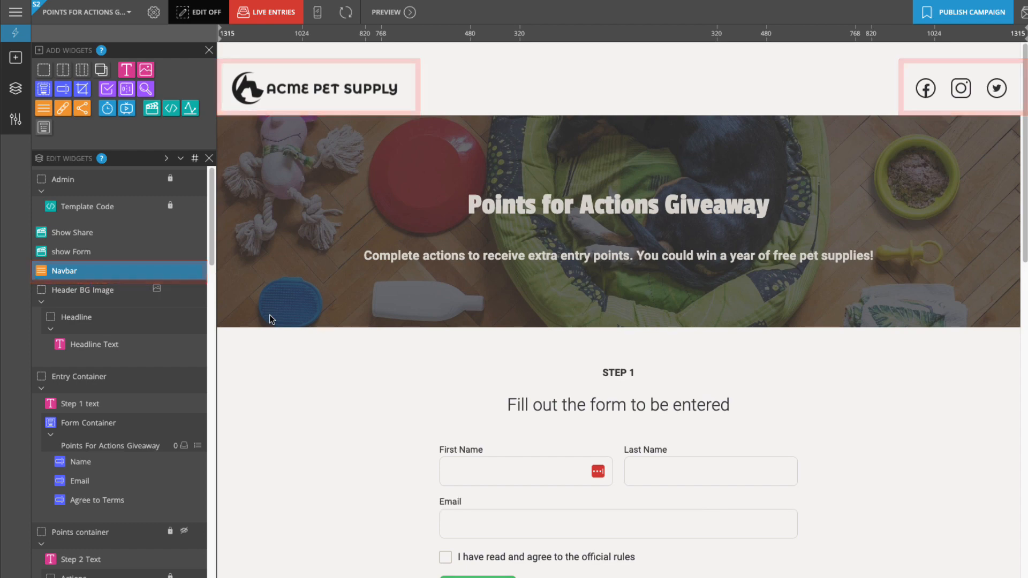
click(201, 269)
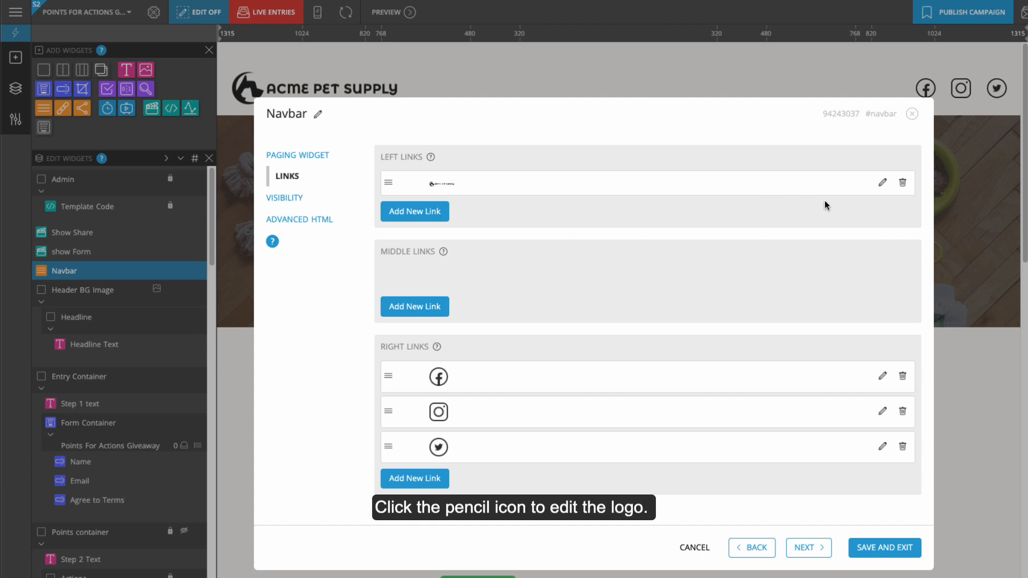
click(882, 183)
mouse_move(544, 239)
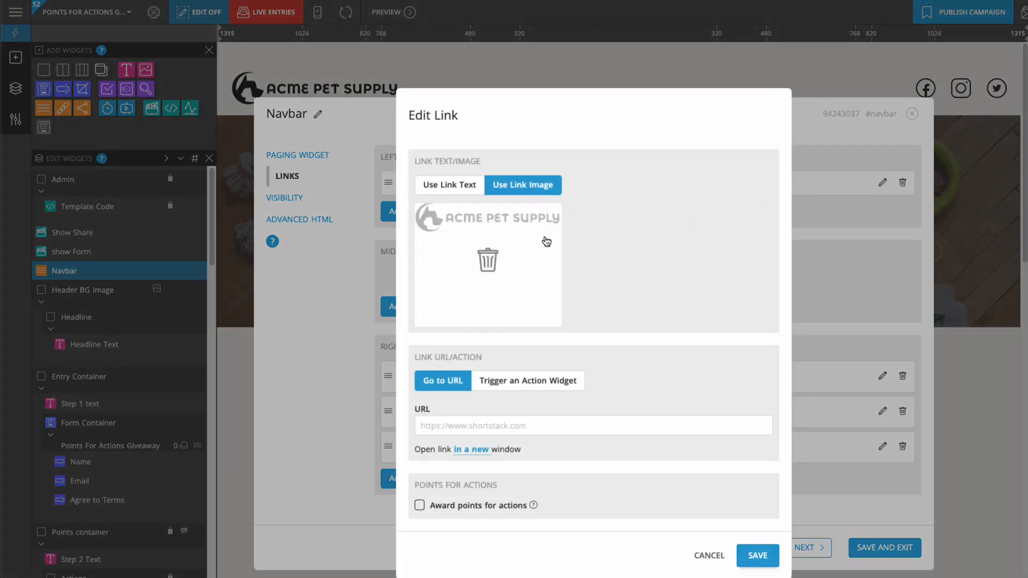
click(488, 260)
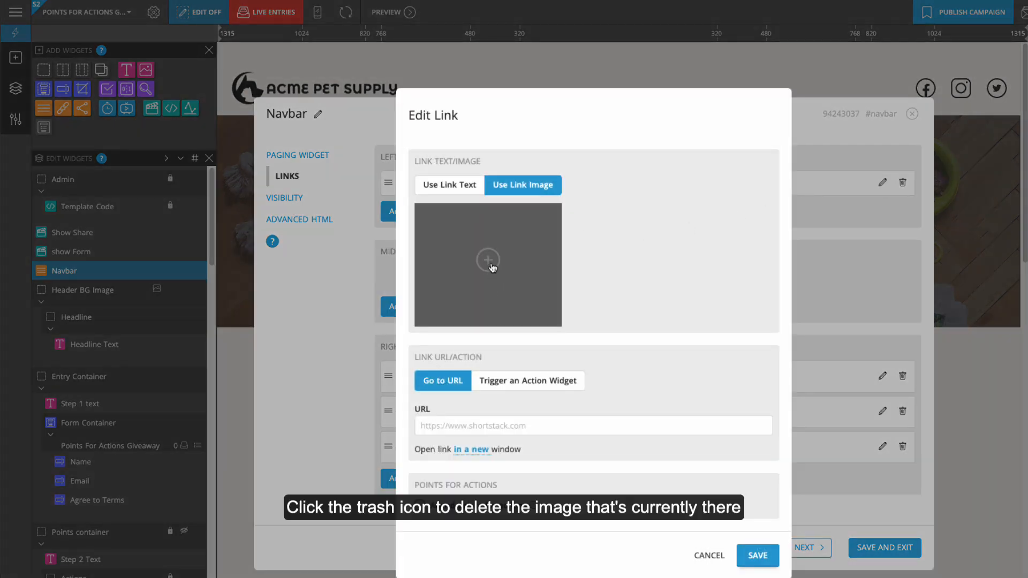
click(488, 262)
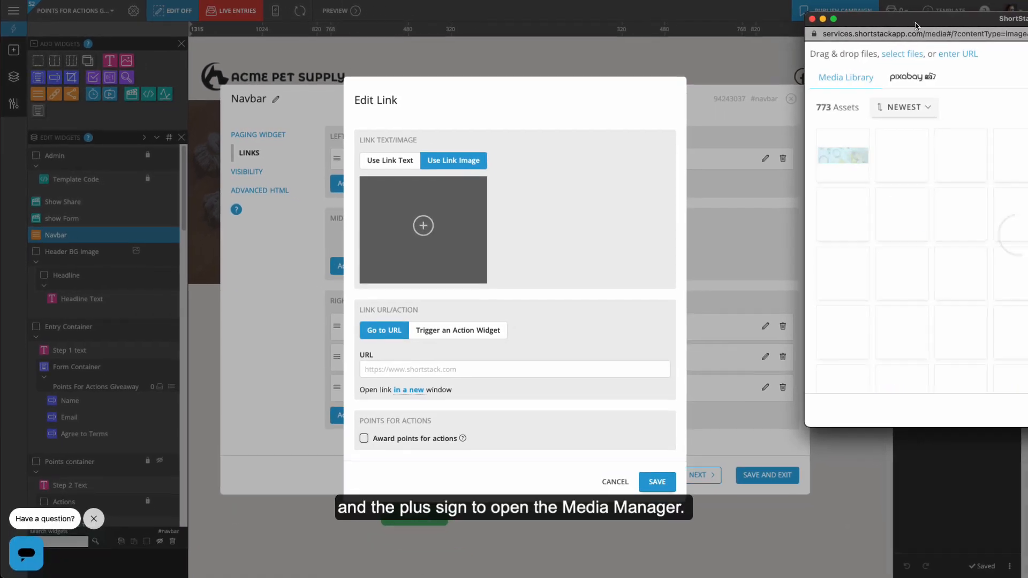
drag(913, 24, 702, 31)
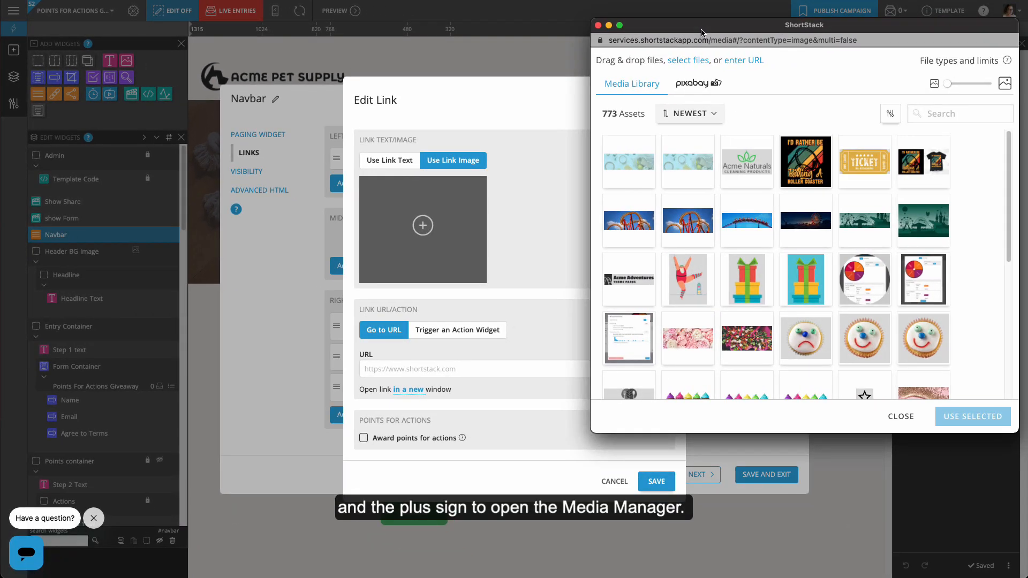
click(747, 162)
click(974, 417)
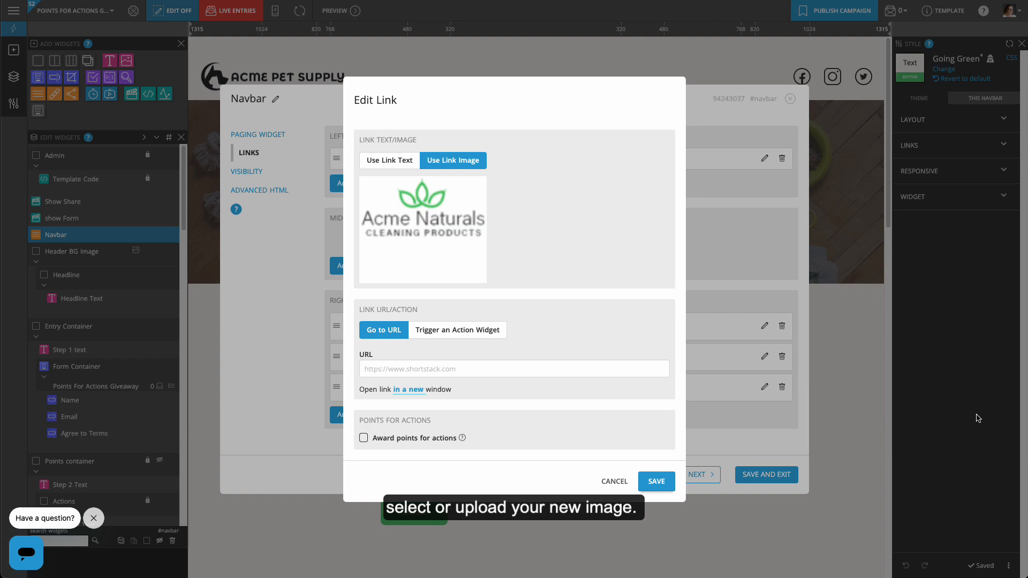
click(491, 368)
text(https://www.acmenaturals.com)
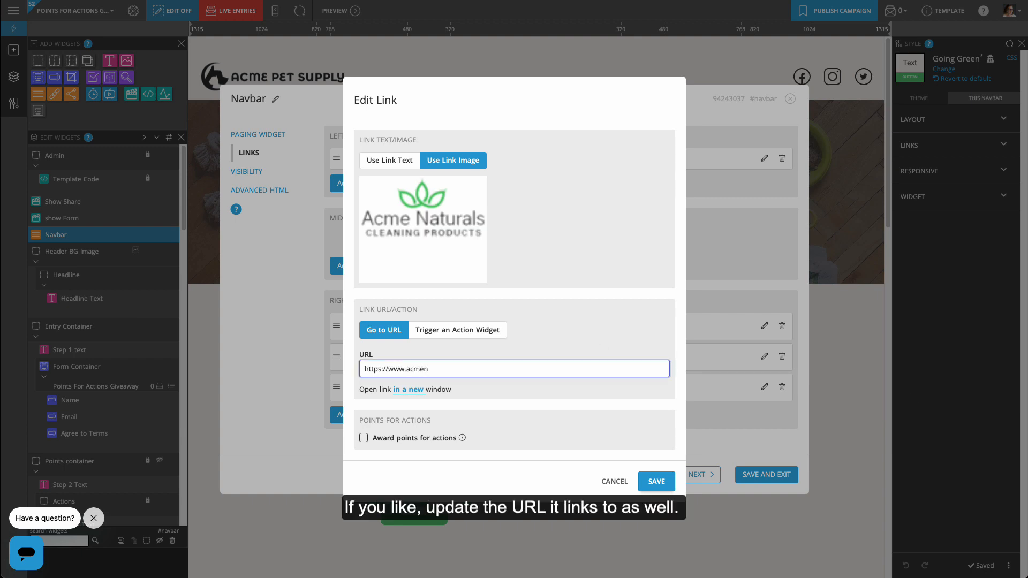
click(656, 482)
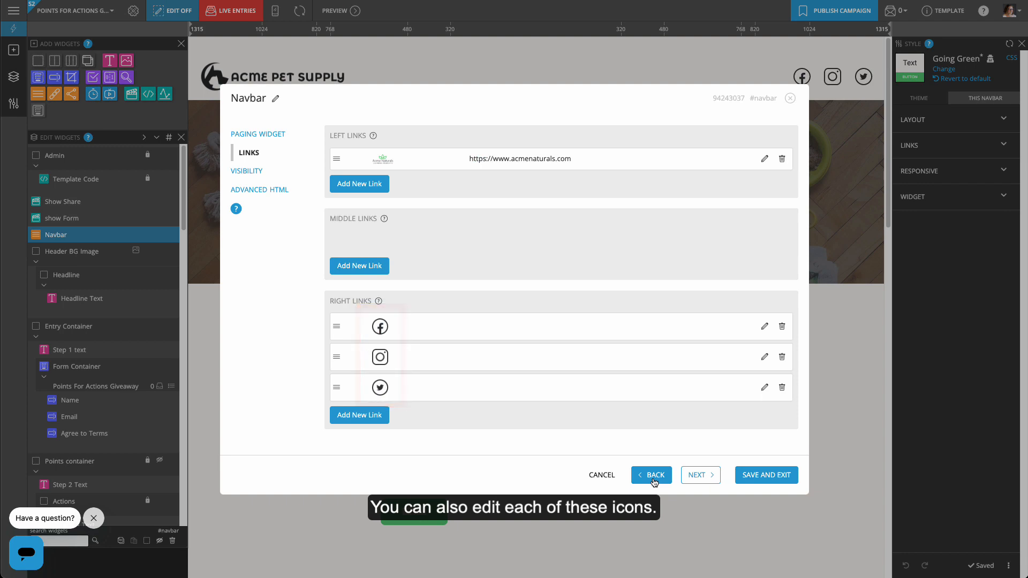
Link the Facebook icon to facebook.com/acmenaturals, remove the Instagram and Twitter icons, and save the navbar.
click(764, 327)
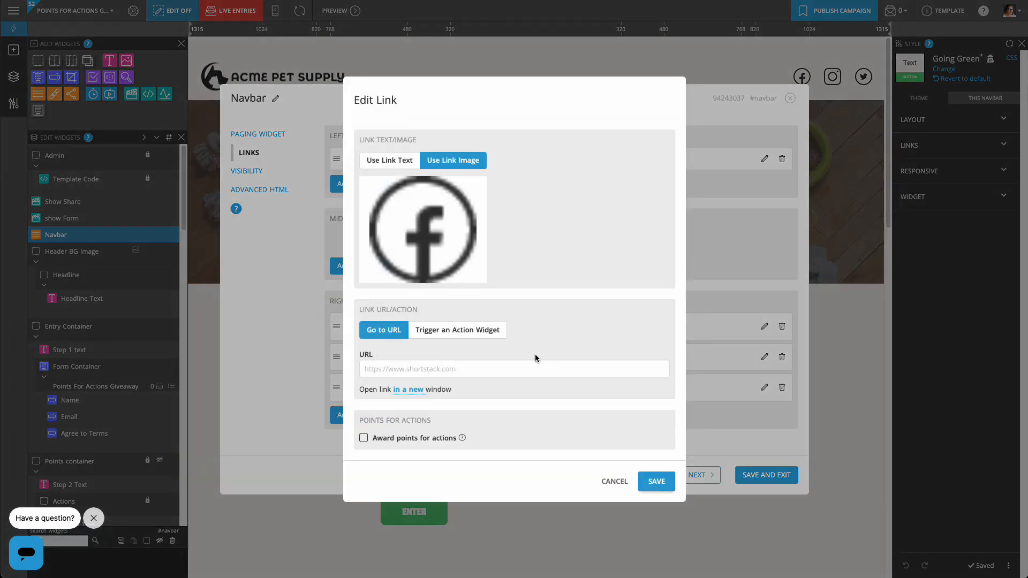
click(514, 369)
text(https://www.facebook.com/acmenaturals)
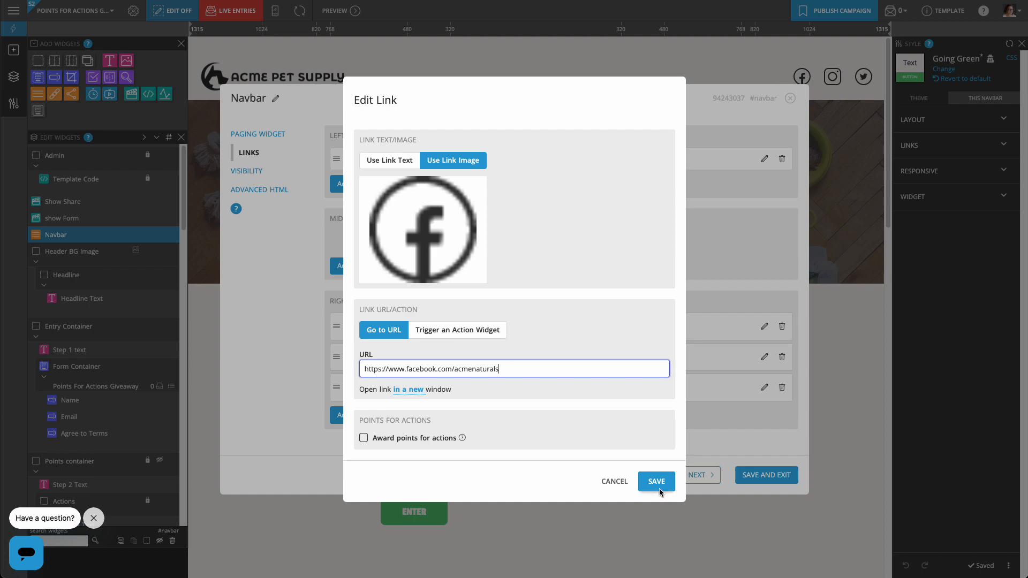
click(656, 481)
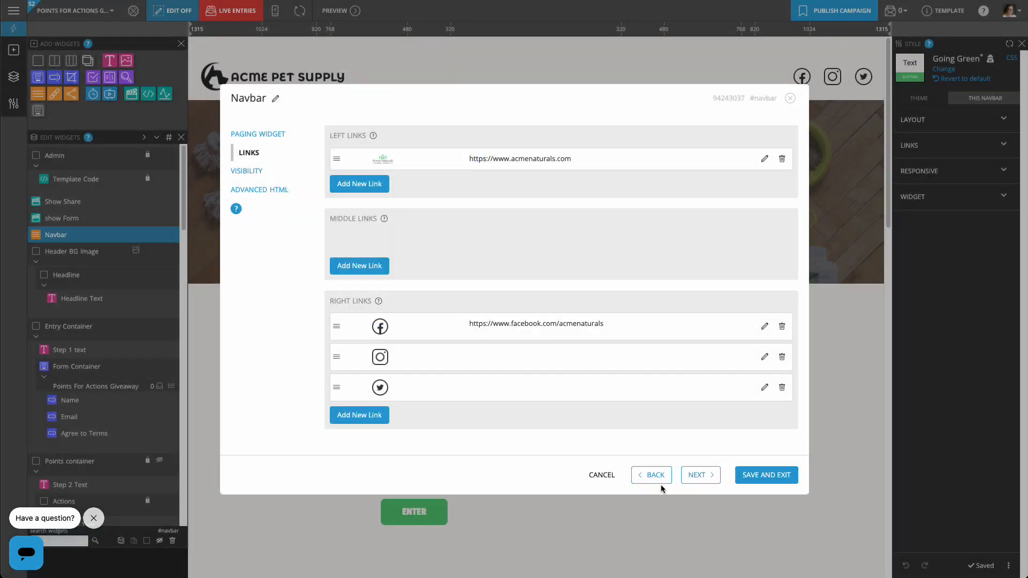
click(783, 358)
click(782, 373)
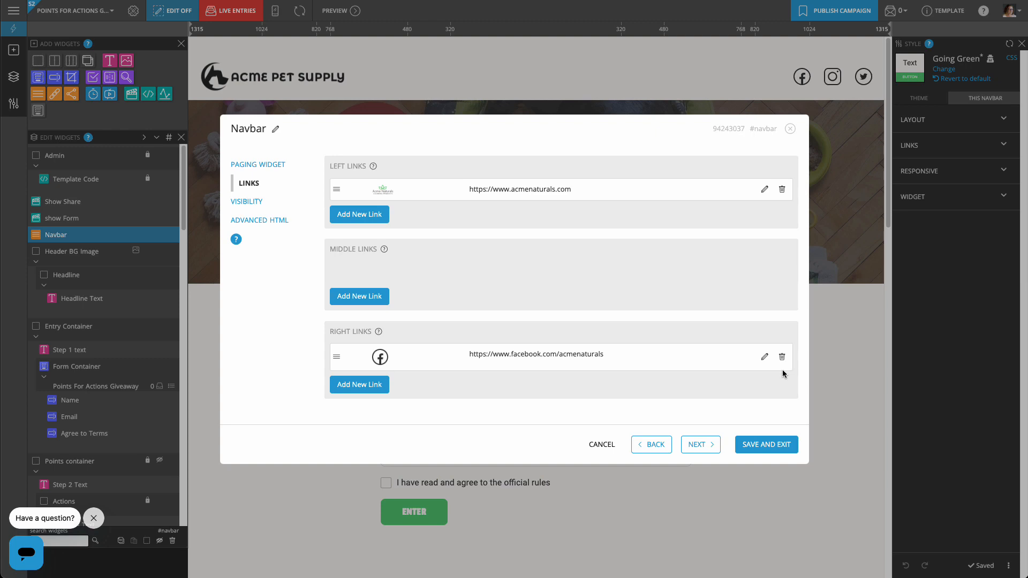
click(774, 445)
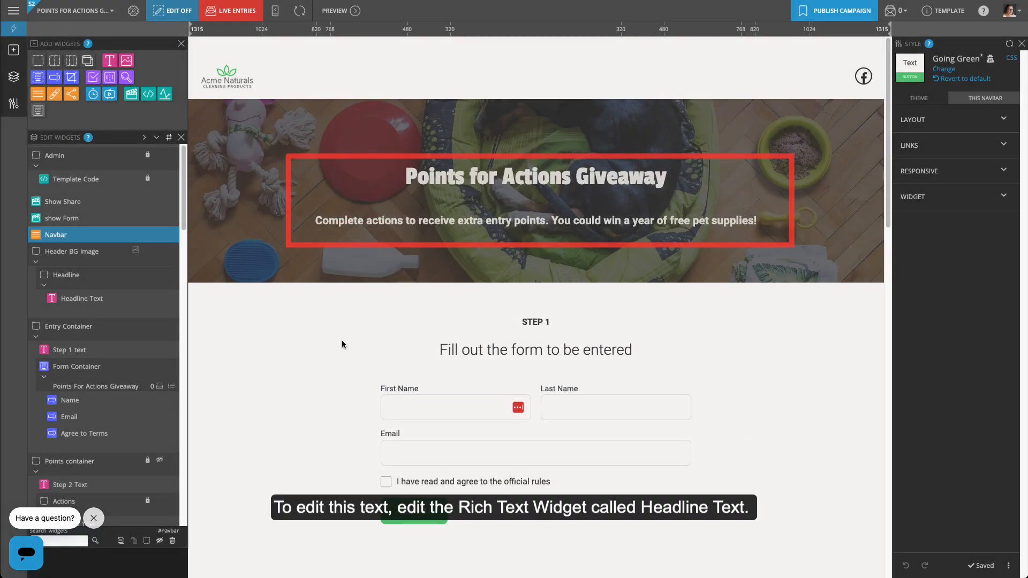
Retitle the headline 'Clean House Giveaway' and change the subheading's 'free pet supplies' to 'natural cleaning supplies'.
click(175, 298)
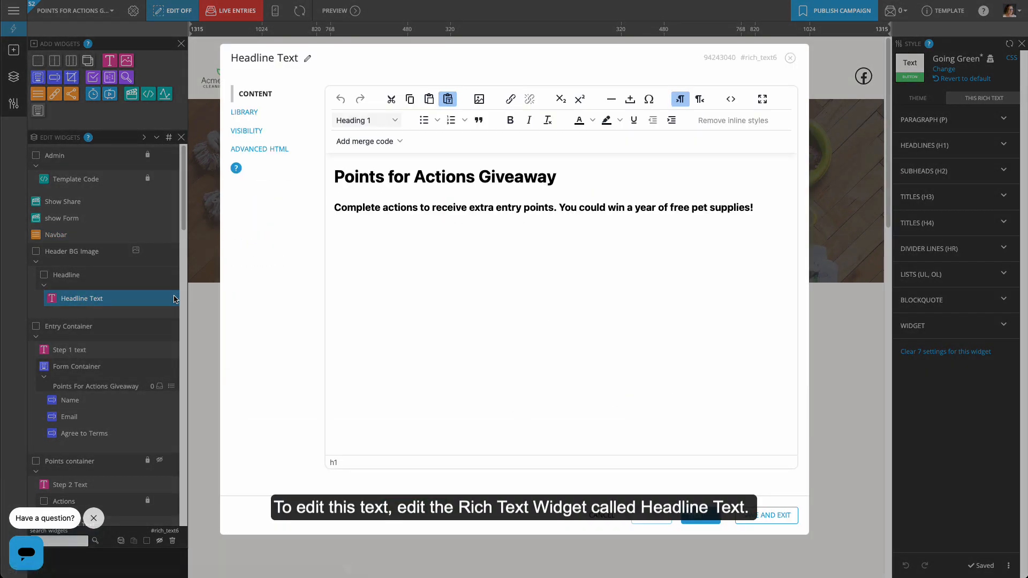
drag(471, 177, 321, 186)
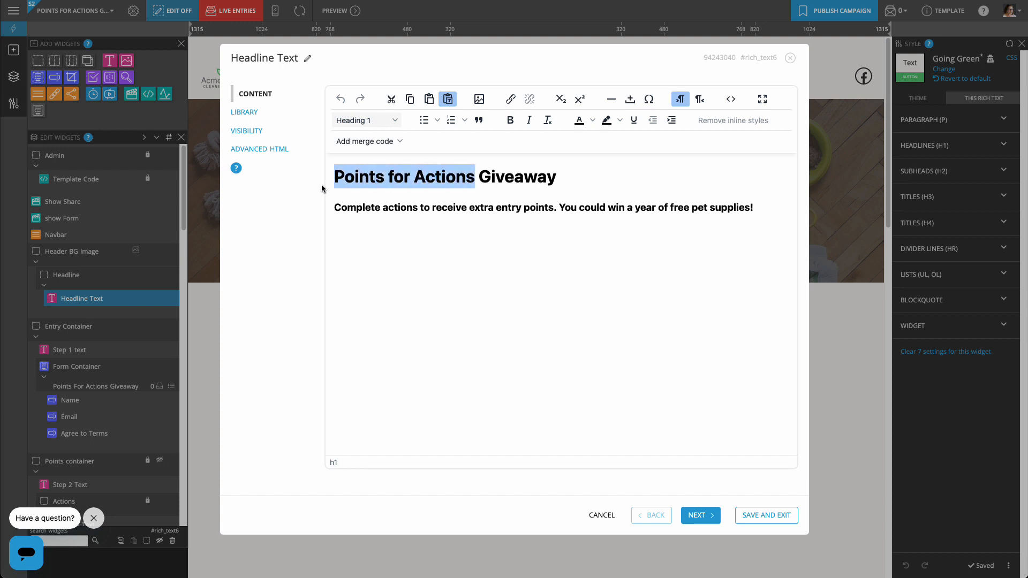
text(Clean House)
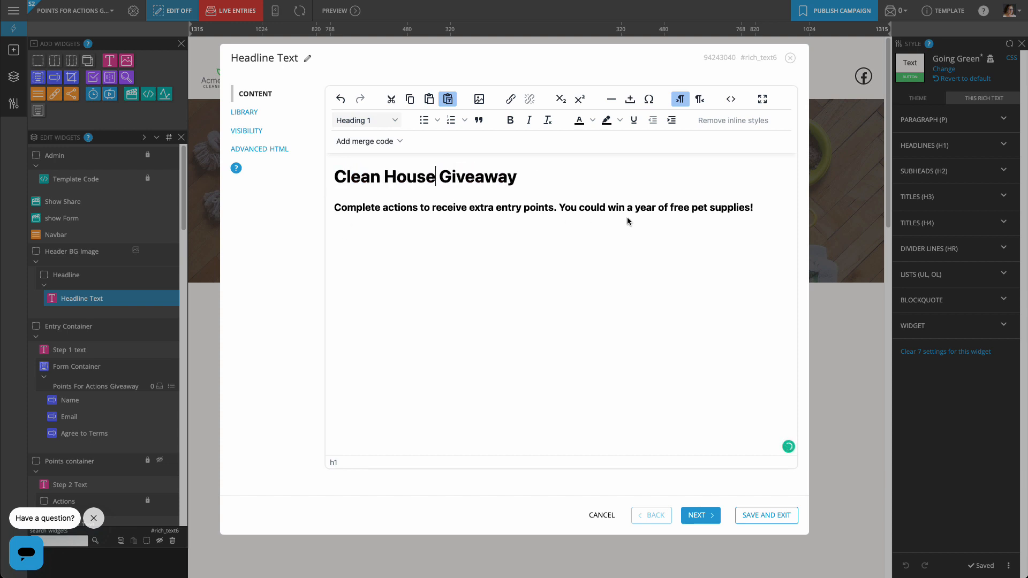
drag(748, 207, 673, 209)
text(natural cleaning supplies)
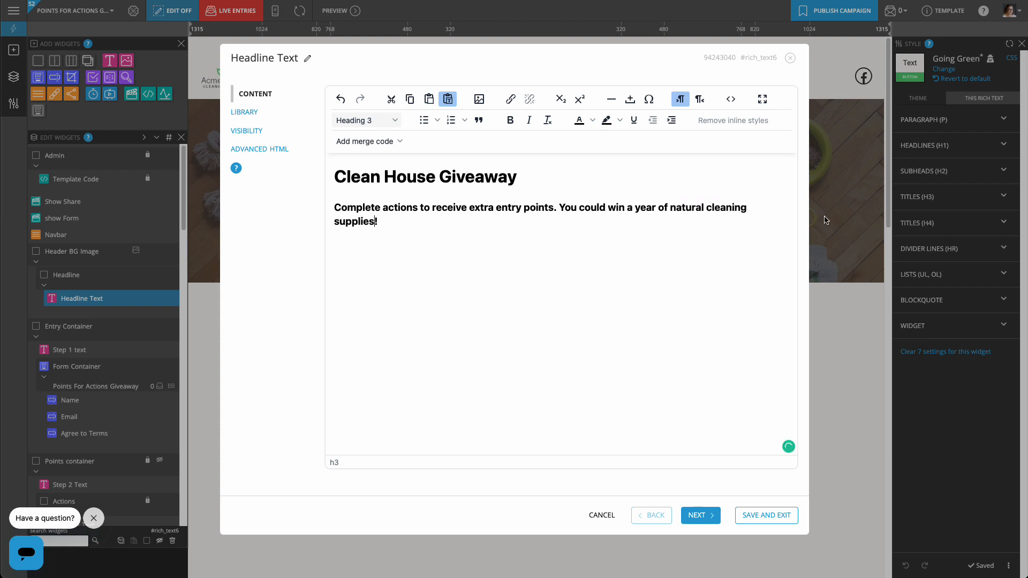
click(765, 516)
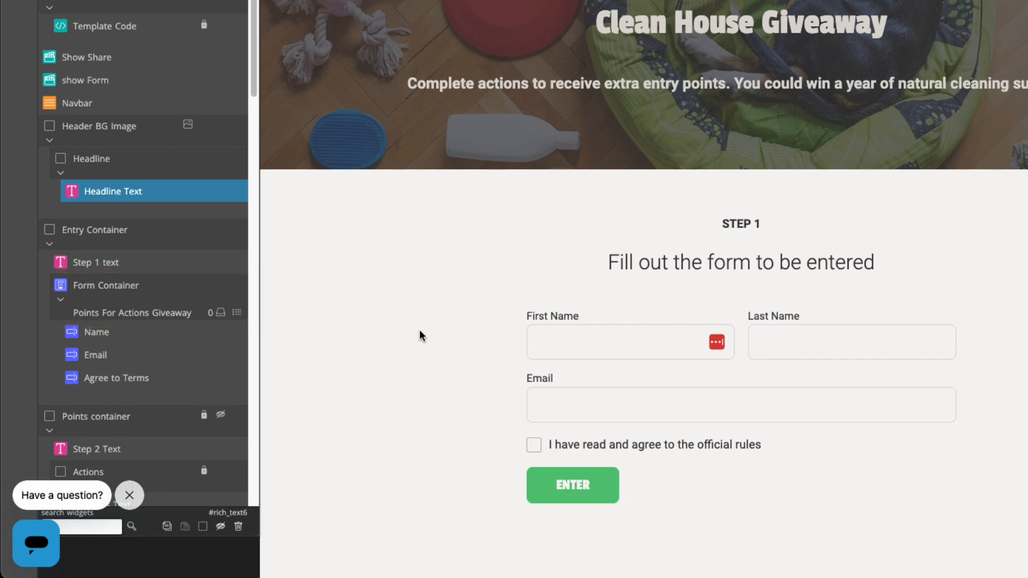
Keep the current save list and allow one entry per interval measured in calendar days.
click(236, 282)
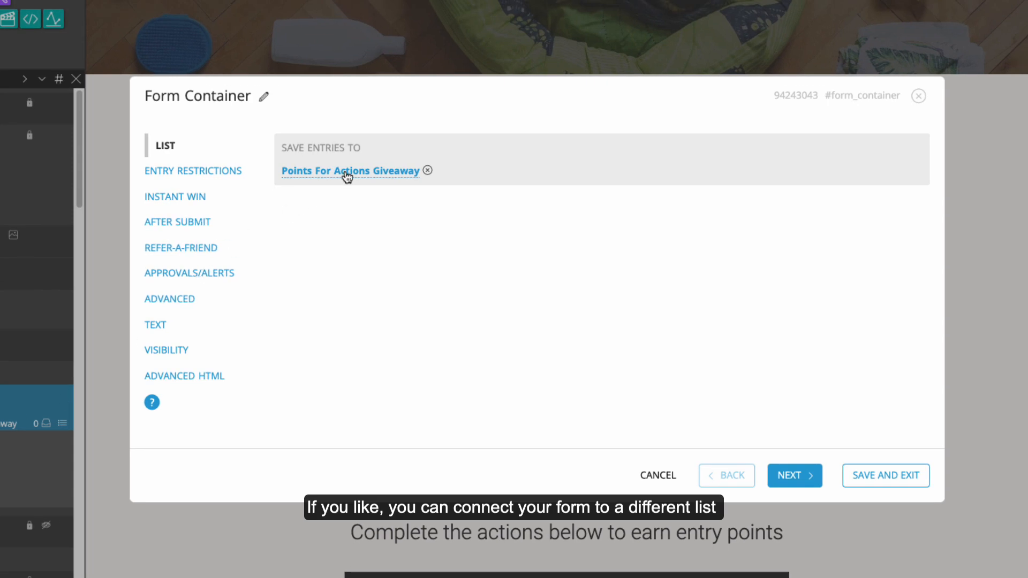
click(347, 172)
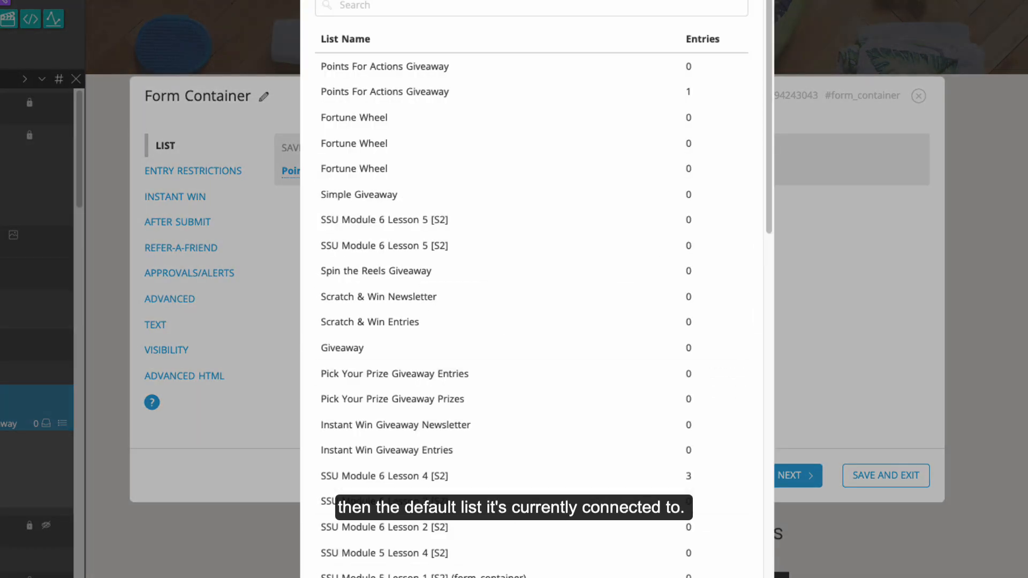
click(717, 577)
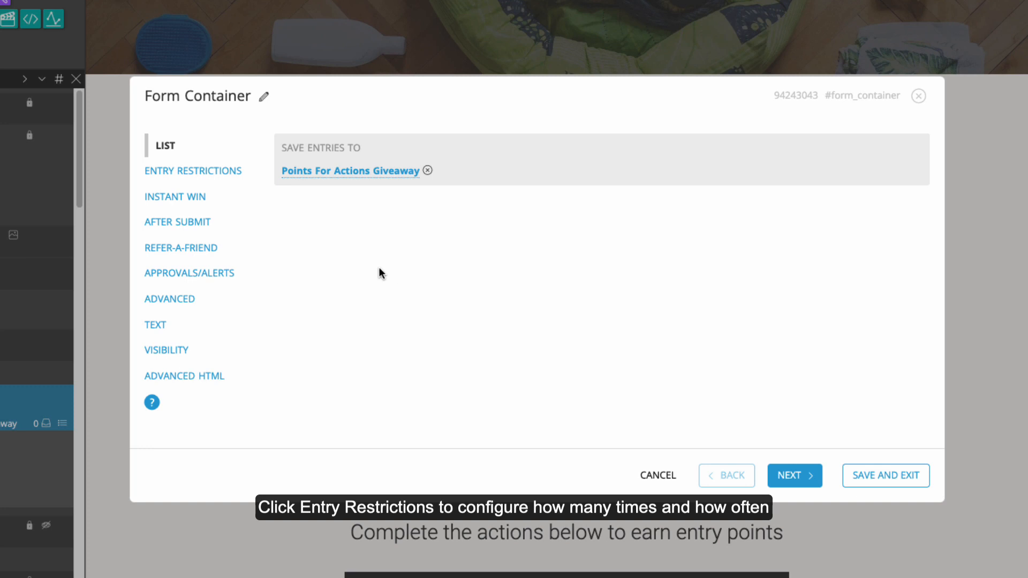
click(217, 174)
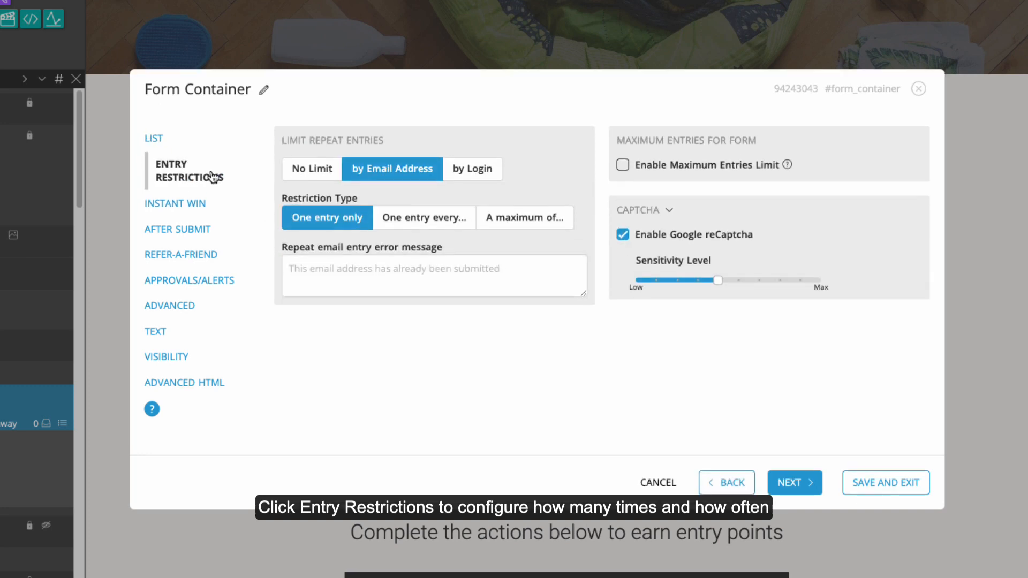
click(428, 219)
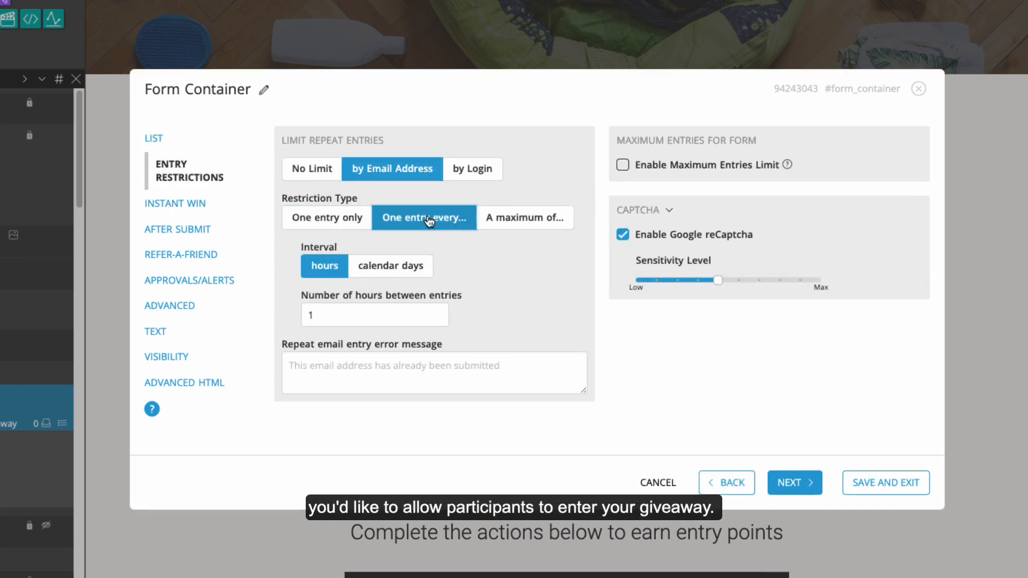
click(391, 266)
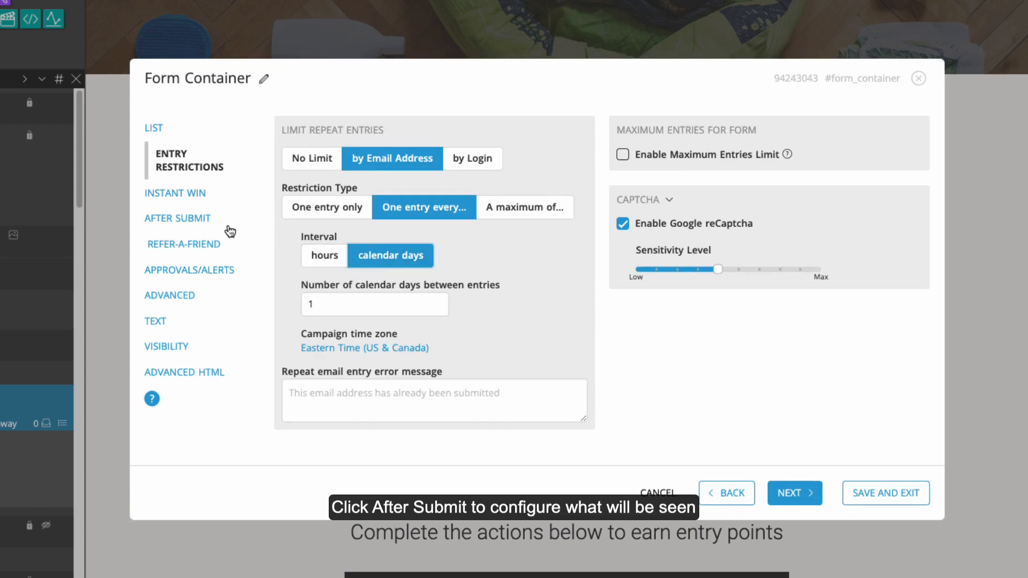
Send new-entry alerts to the company alert e-mail address and save the Form Container settings.
click(211, 221)
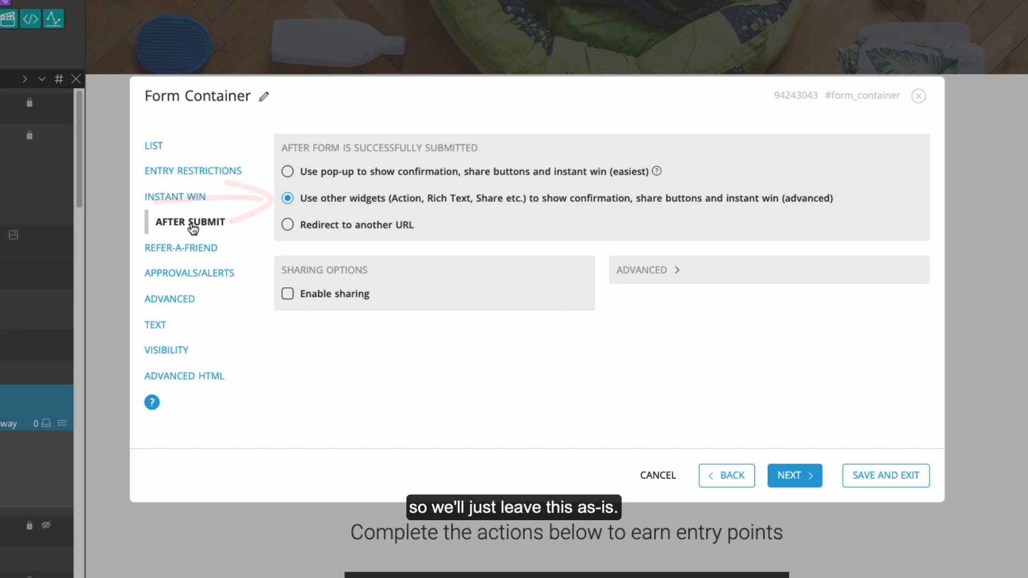
click(182, 276)
click(292, 260)
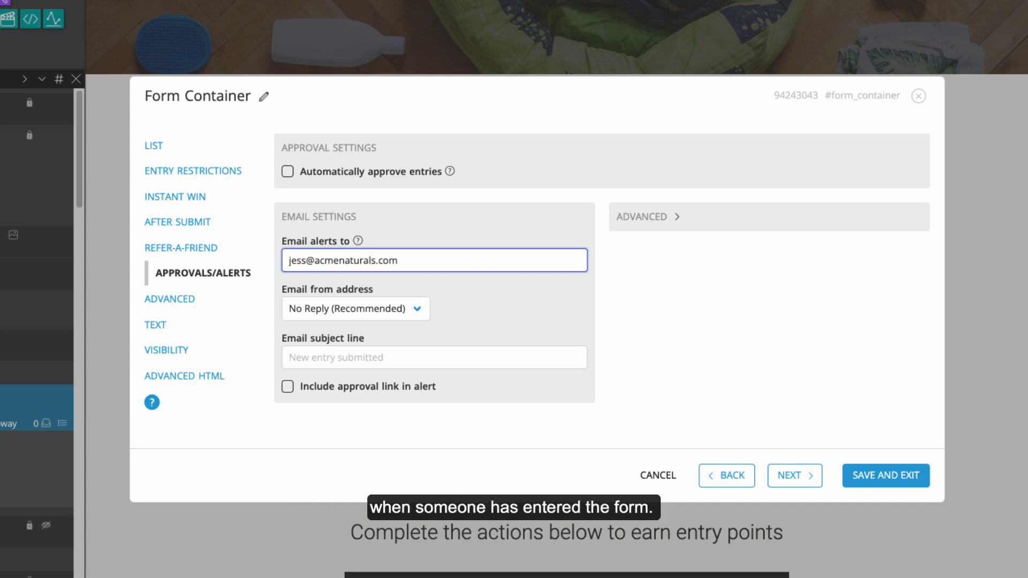
click(907, 482)
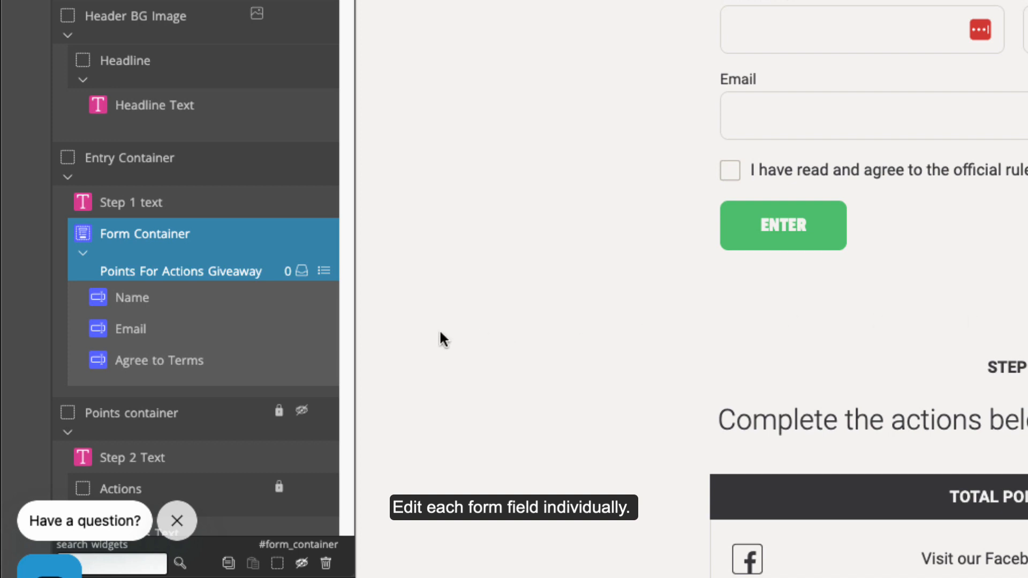
Relabel the Email field as 'Email Address' and save the field settings.
click(328, 330)
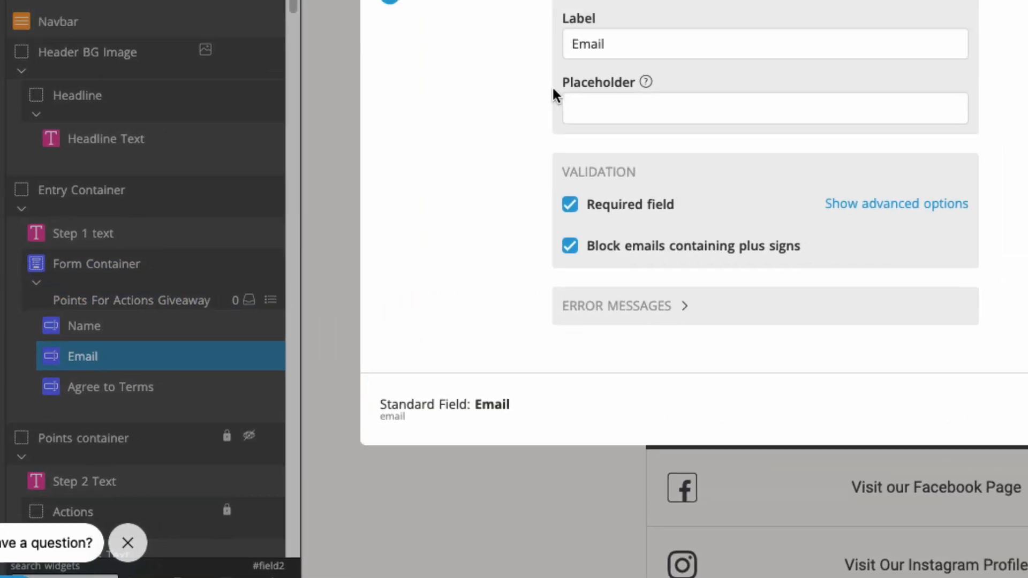
click(709, 9)
text(Address)
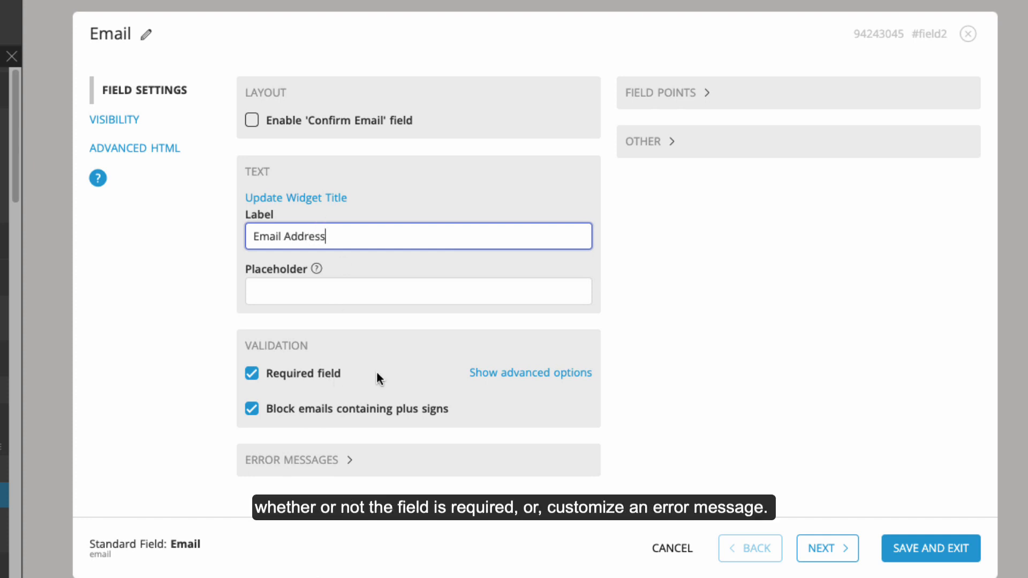
click(349, 460)
scroll(345, 459, down, 2)
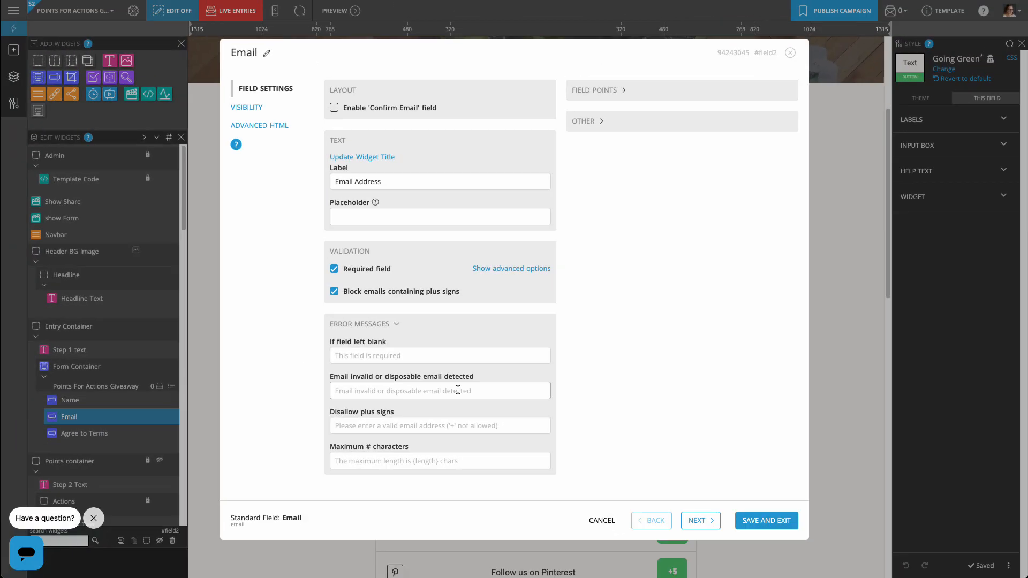
click(774, 522)
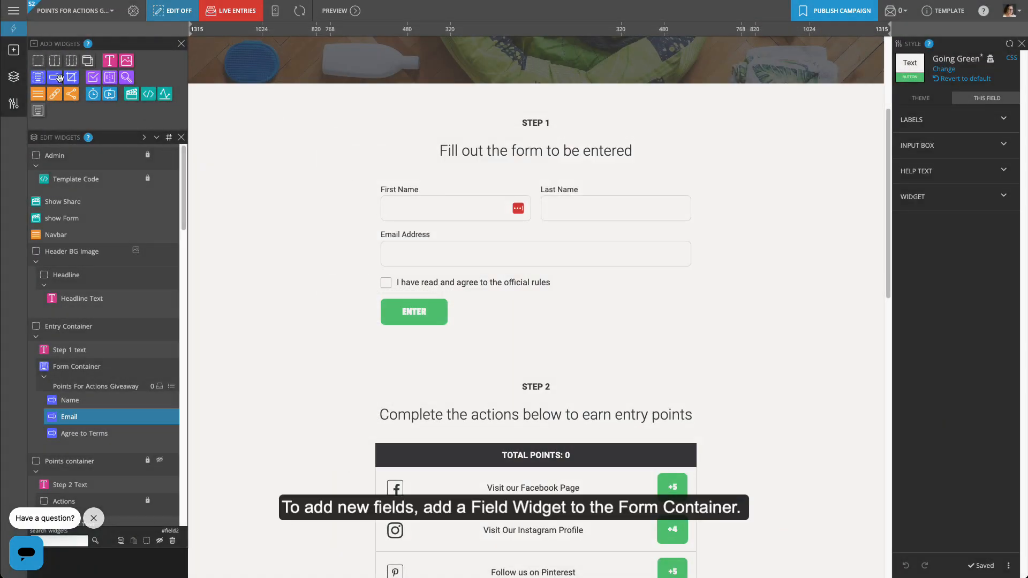
Add a Boolean field using the library's 'Subscribe me to the mailing list!' checkbox to the form.
drag(54, 77, 107, 449)
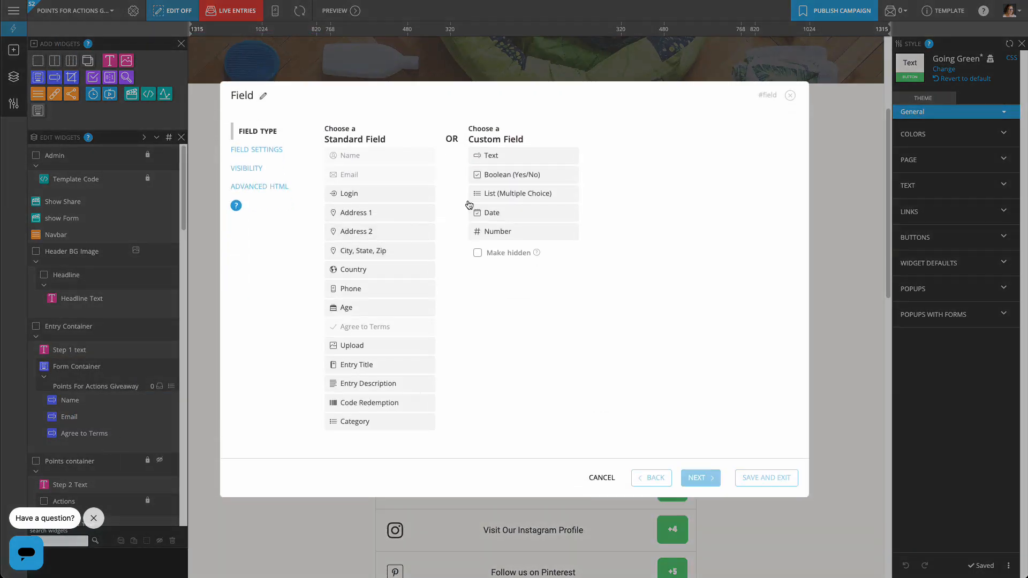
click(510, 176)
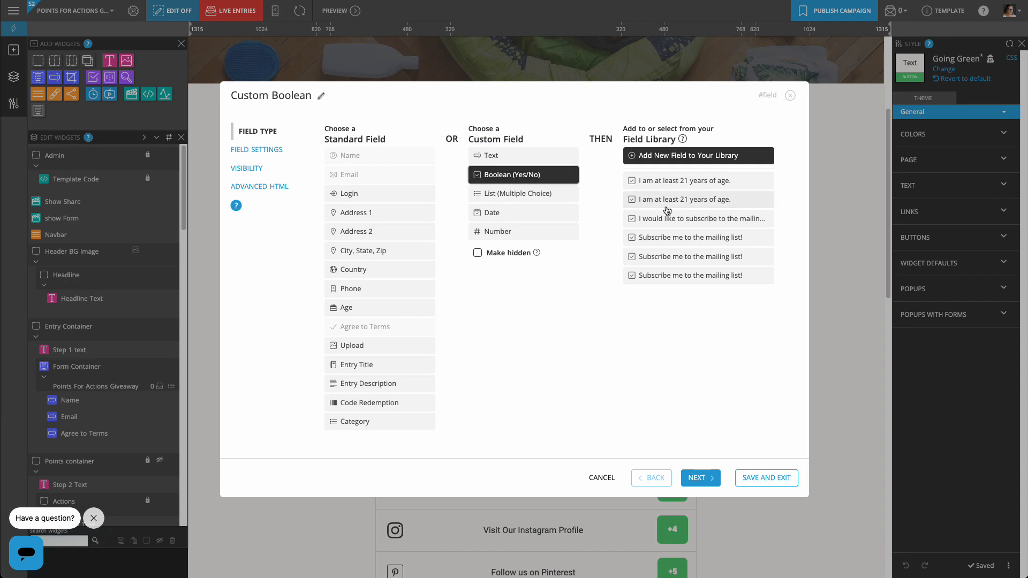
click(676, 242)
click(781, 477)
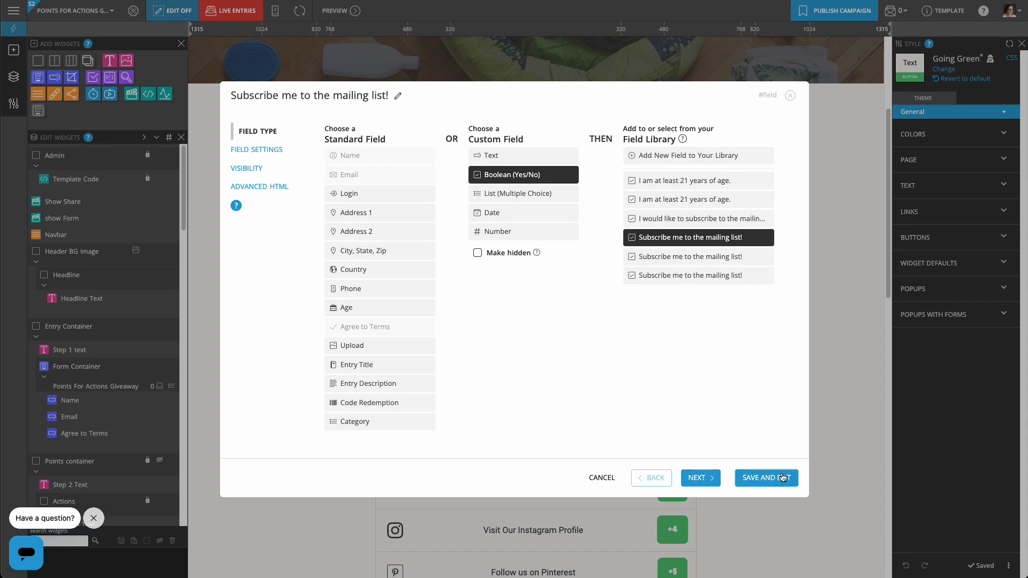
scroll(782, 477, down, 5)
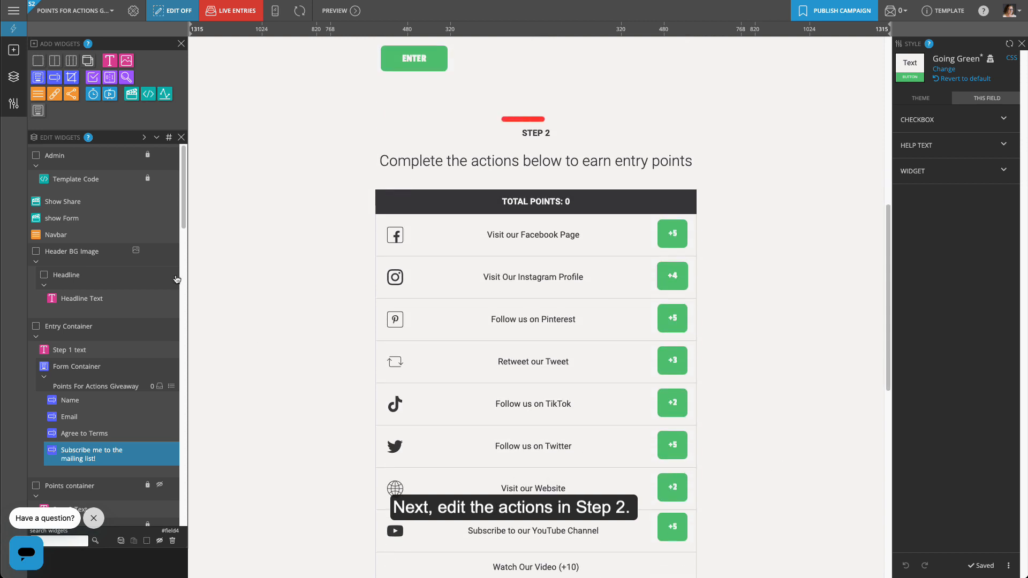
Make the Facebook points link award 3 points and point to facebook.com/acmenaturals.
drag(184, 212, 191, 285)
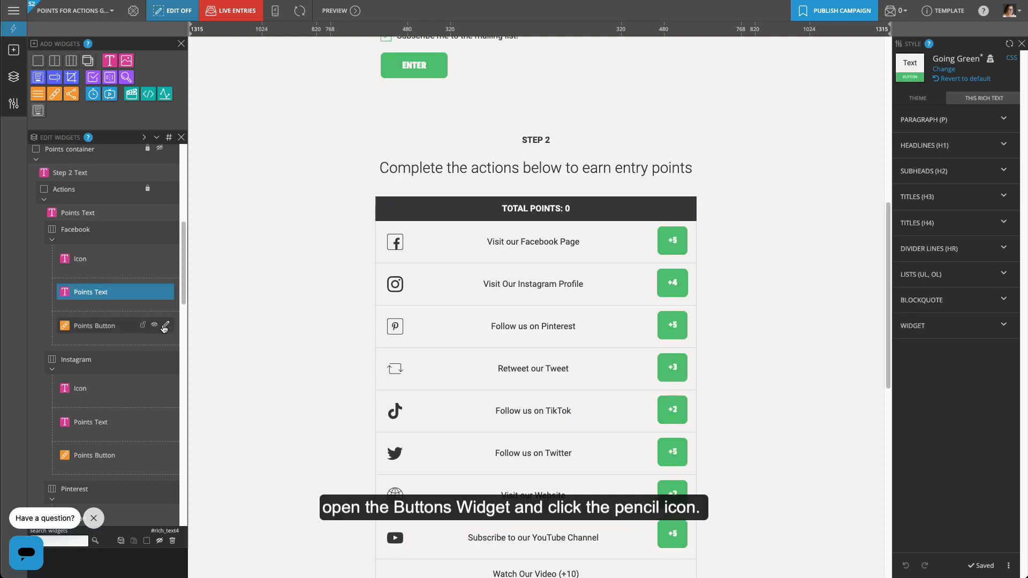
click(167, 325)
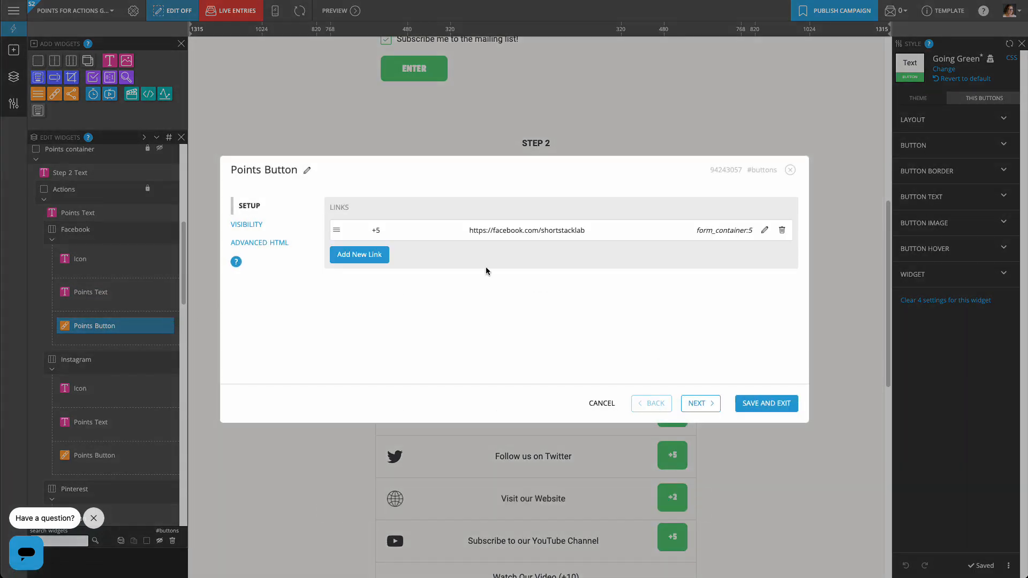
click(764, 230)
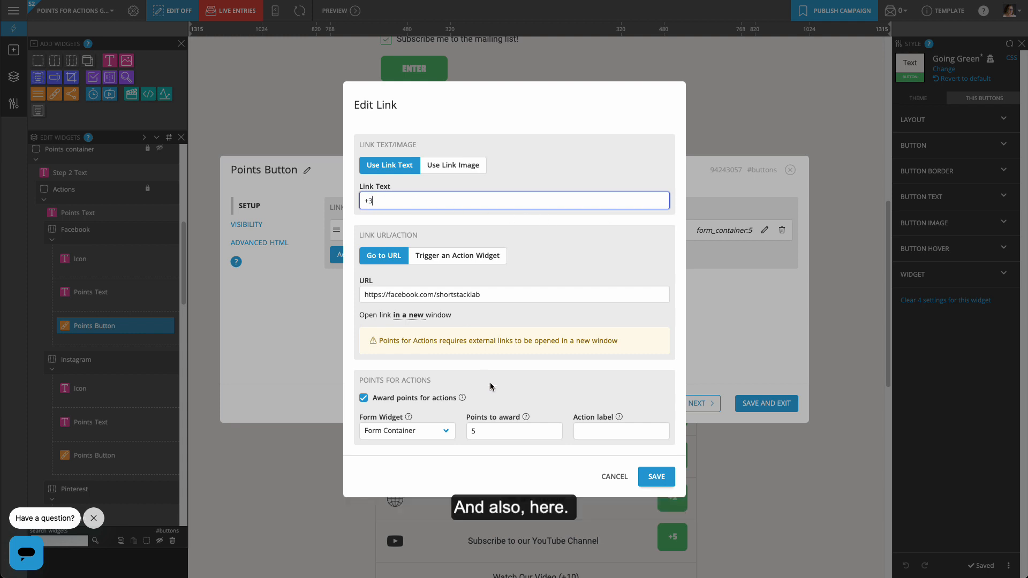
drag(484, 432, 463, 437)
text(3)
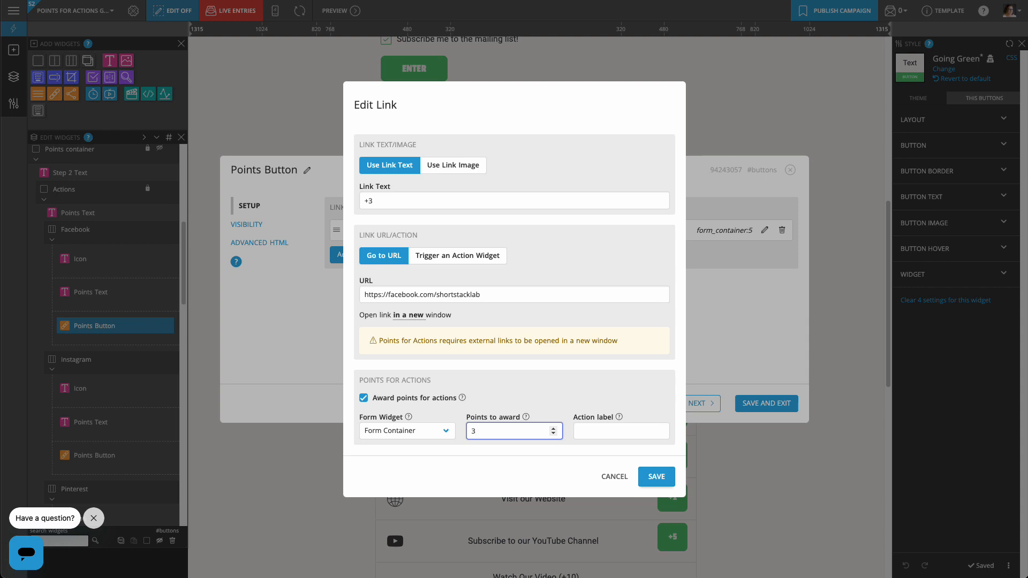
drag(496, 295, 436, 298)
text(ac)
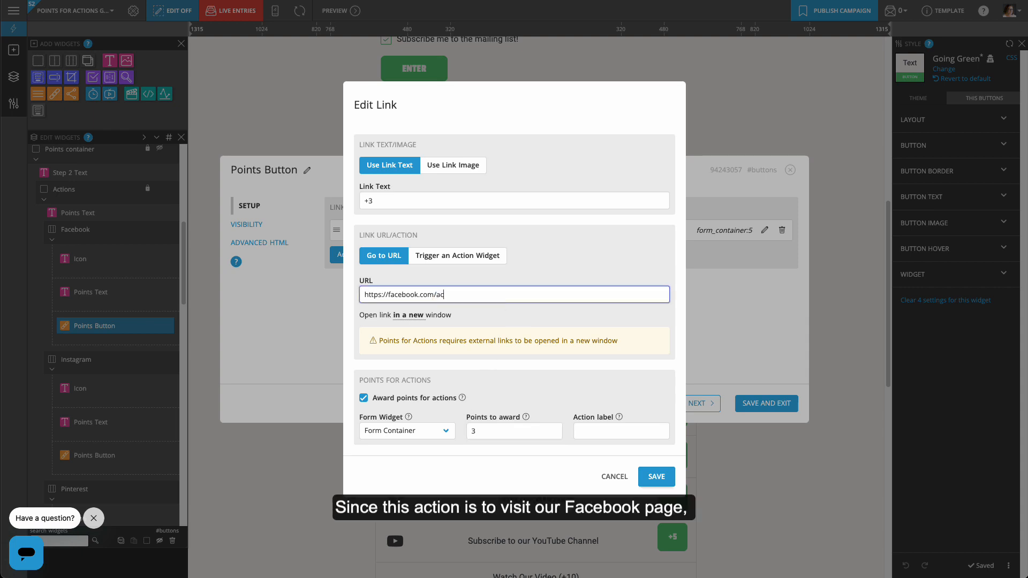
text(menaturals)
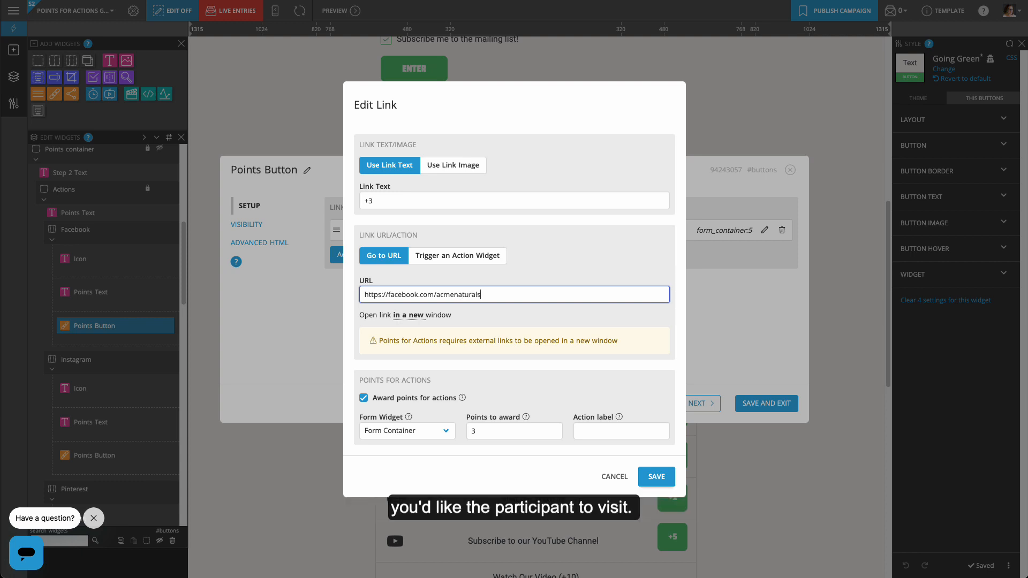
click(657, 473)
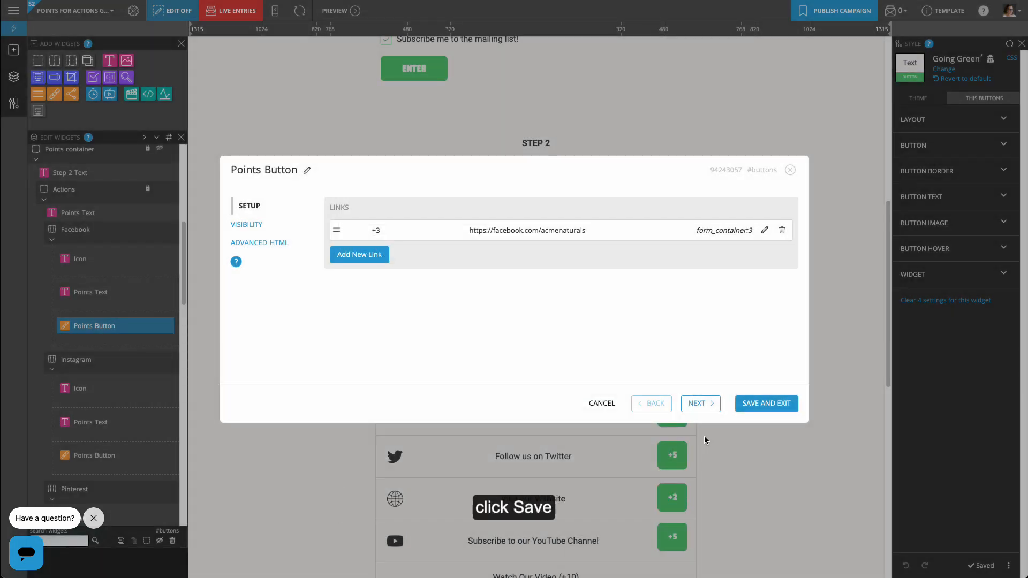
click(764, 403)
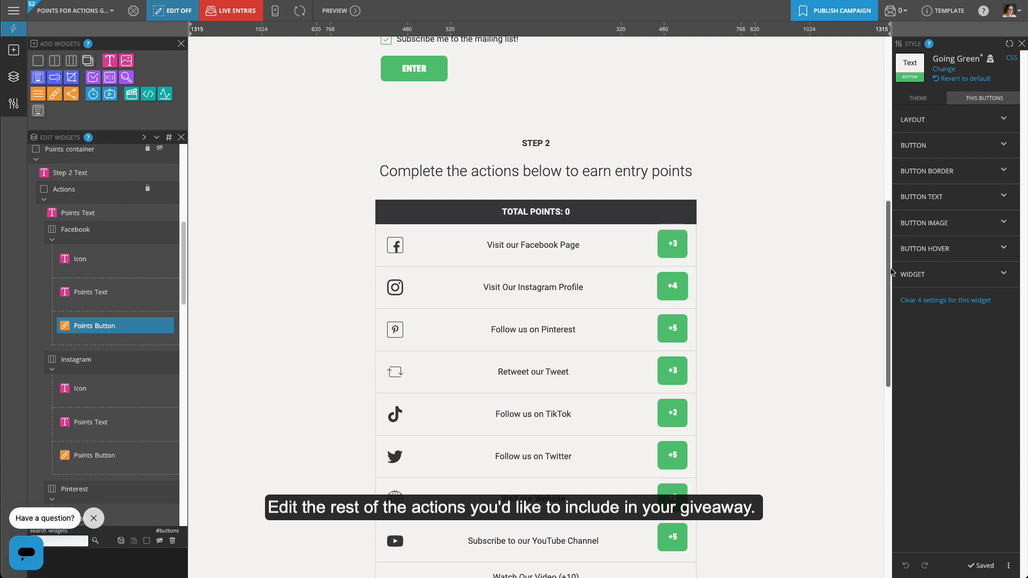
Change the video action heading from 'Watch Our Video (+10)' to '(+15)'.
scroll(435, 301, down, 5)
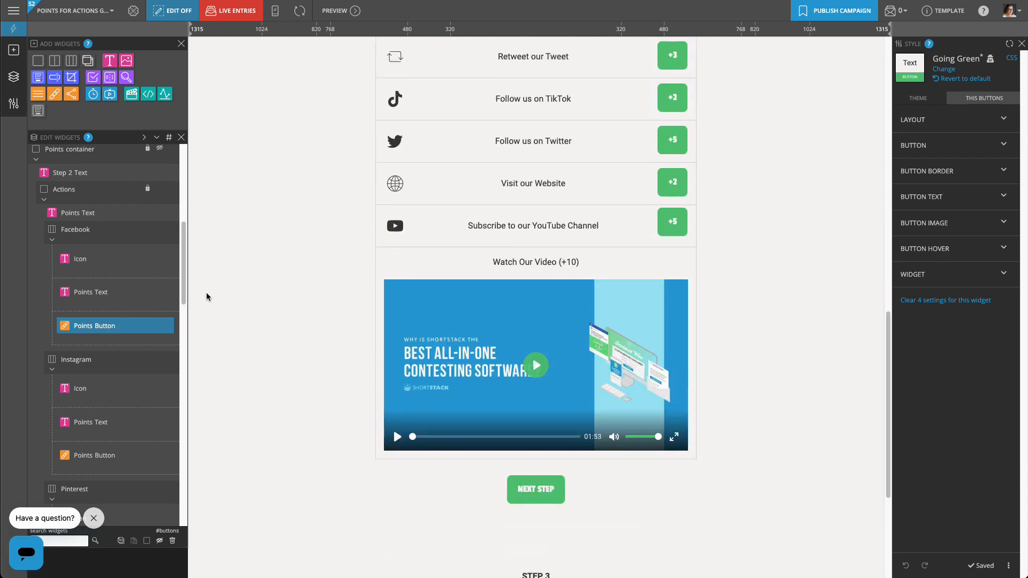
drag(184, 279, 191, 500)
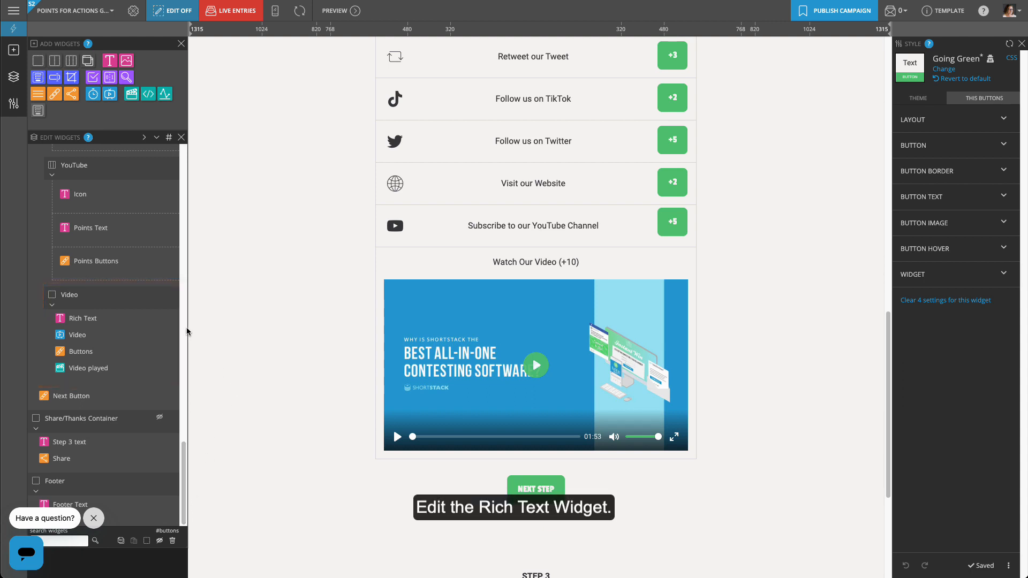
click(170, 318)
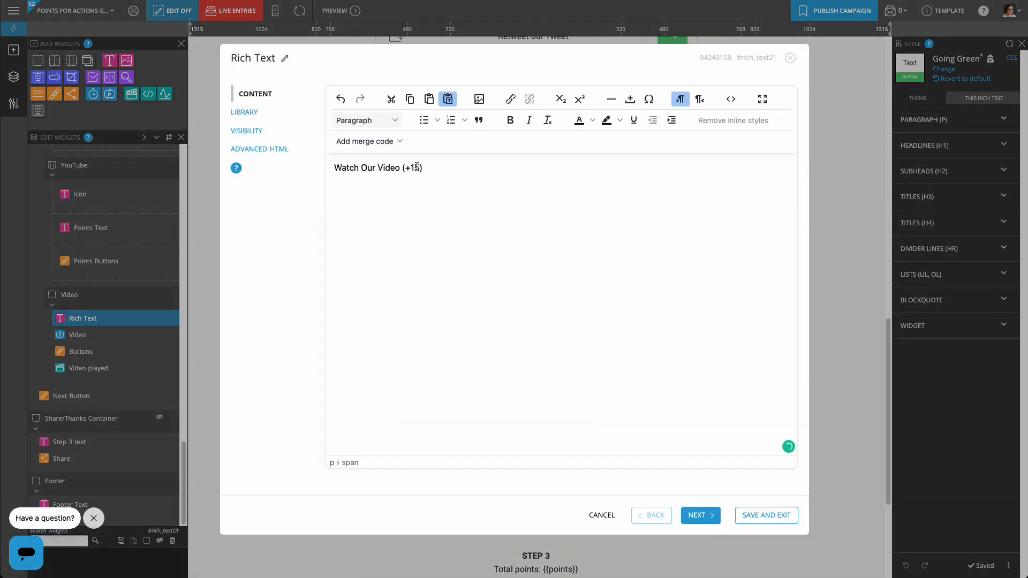
click(766, 515)
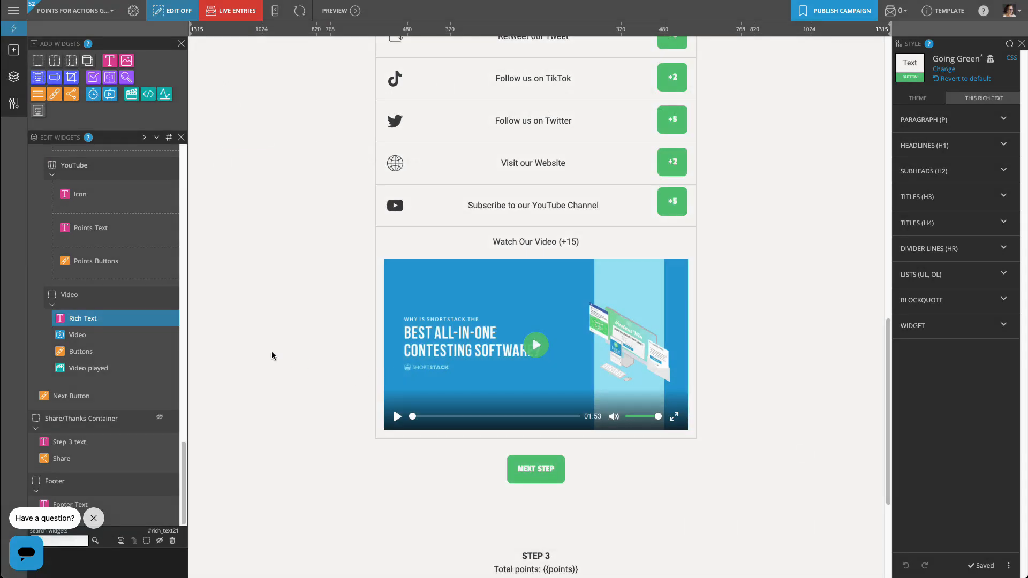
Replace the video widget's YouTube URL with the pasted new video link.
click(172, 335)
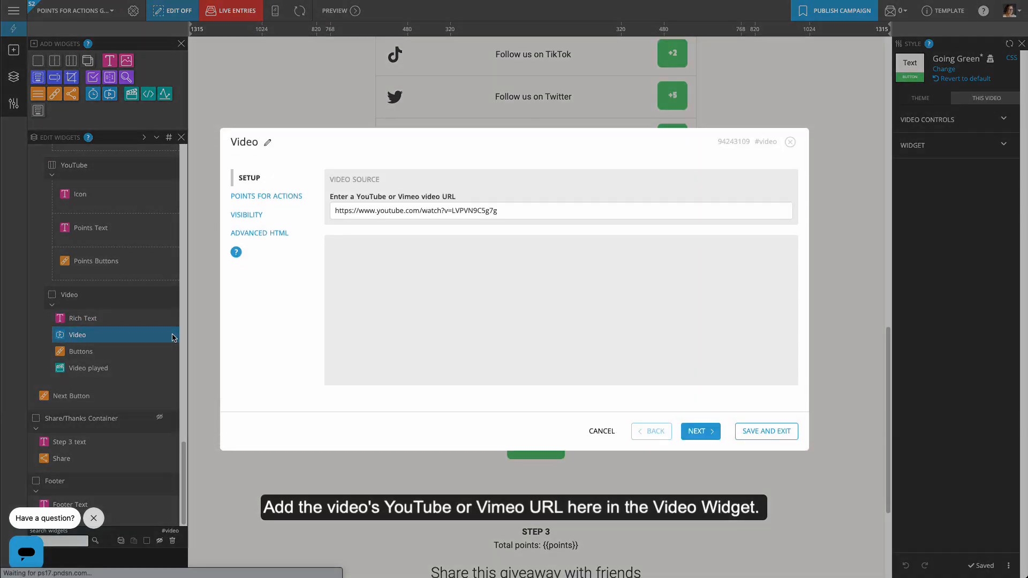
drag(528, 195, 315, 200)
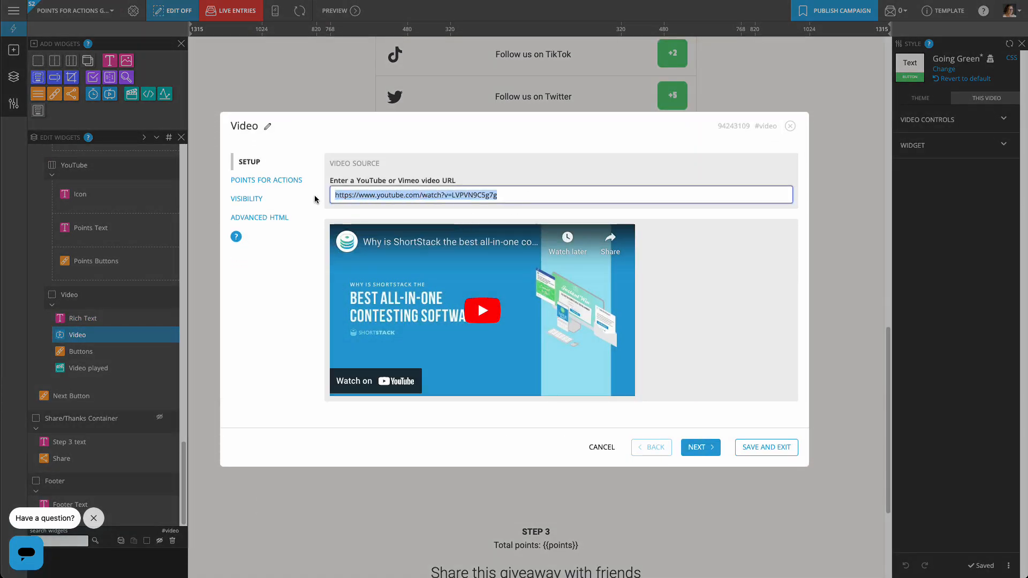
text(https://youtu.be/8Pml0whwjls)
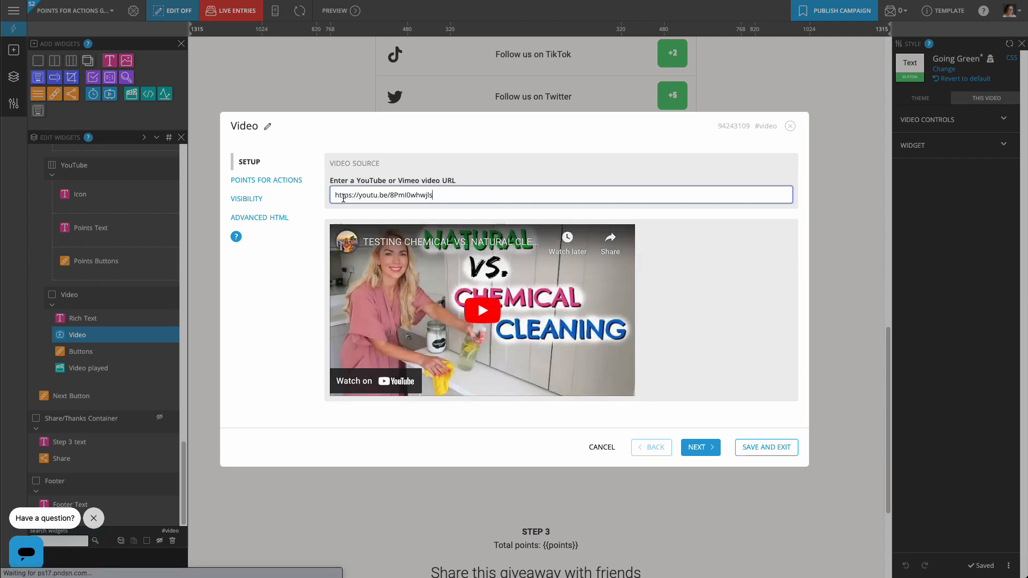
click(764, 447)
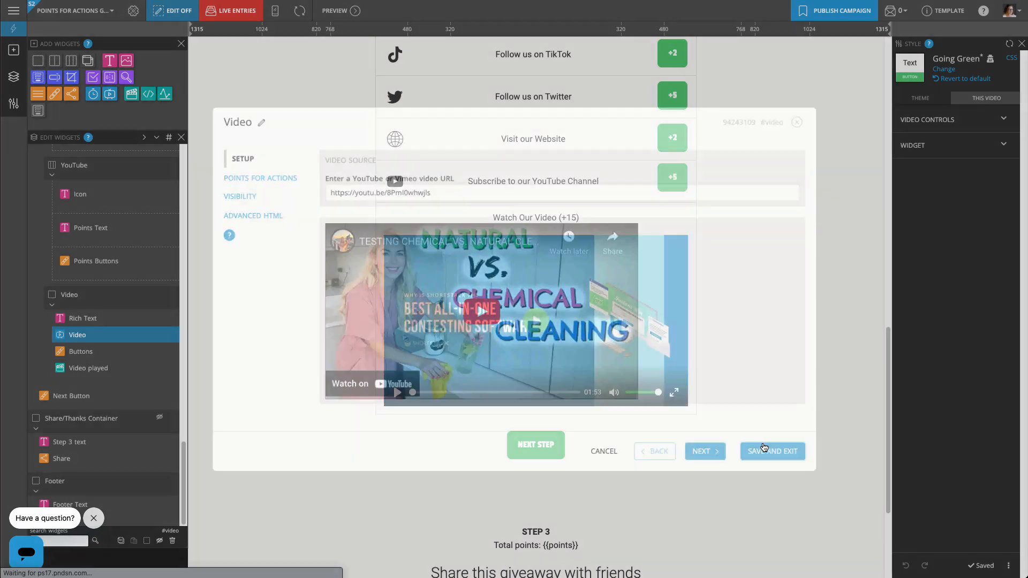
Change the video claim link to 'Claim my 15 points' awarding 15 points.
click(172, 351)
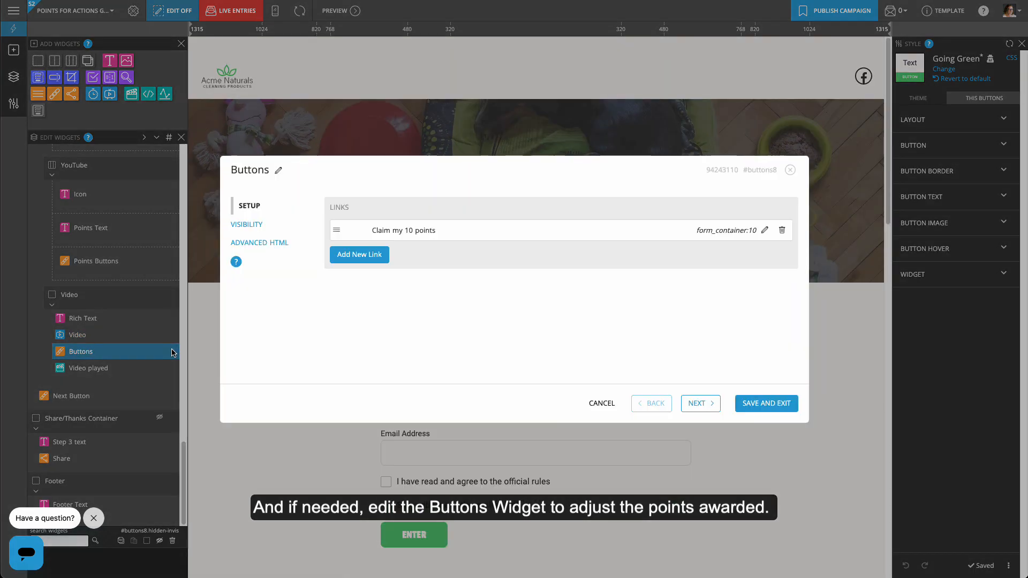
click(764, 231)
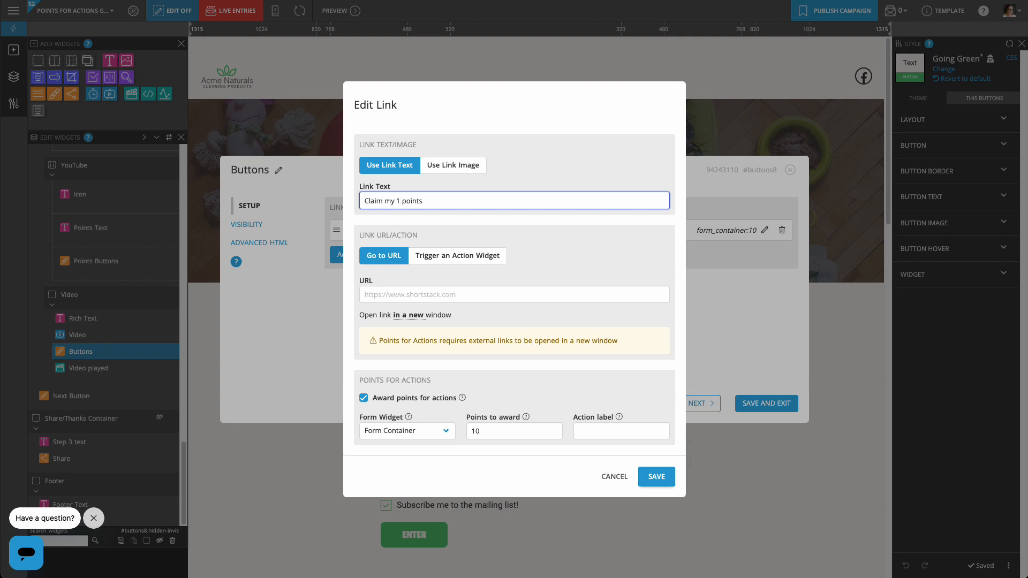
click(481, 431)
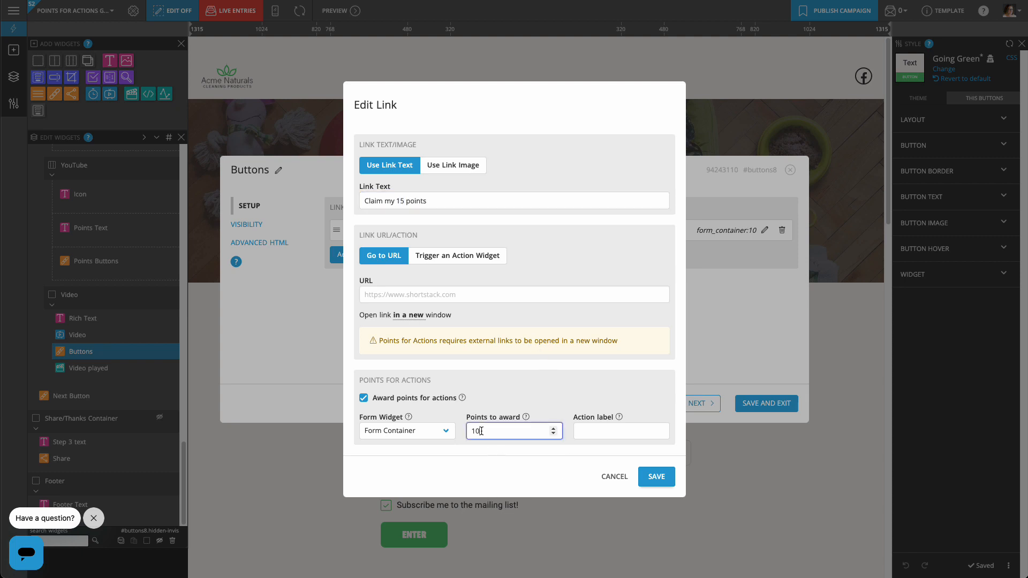
click(663, 479)
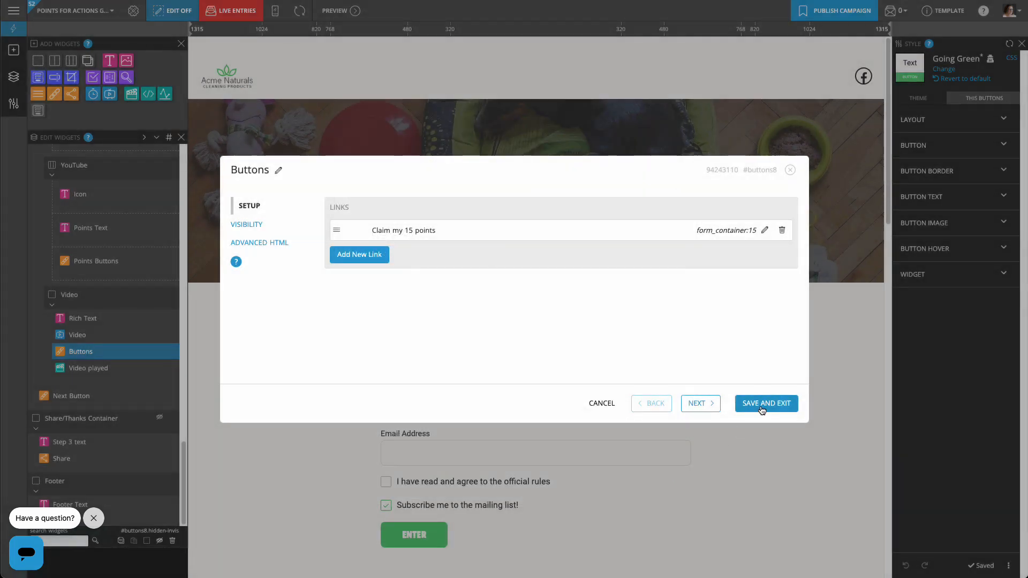
click(766, 403)
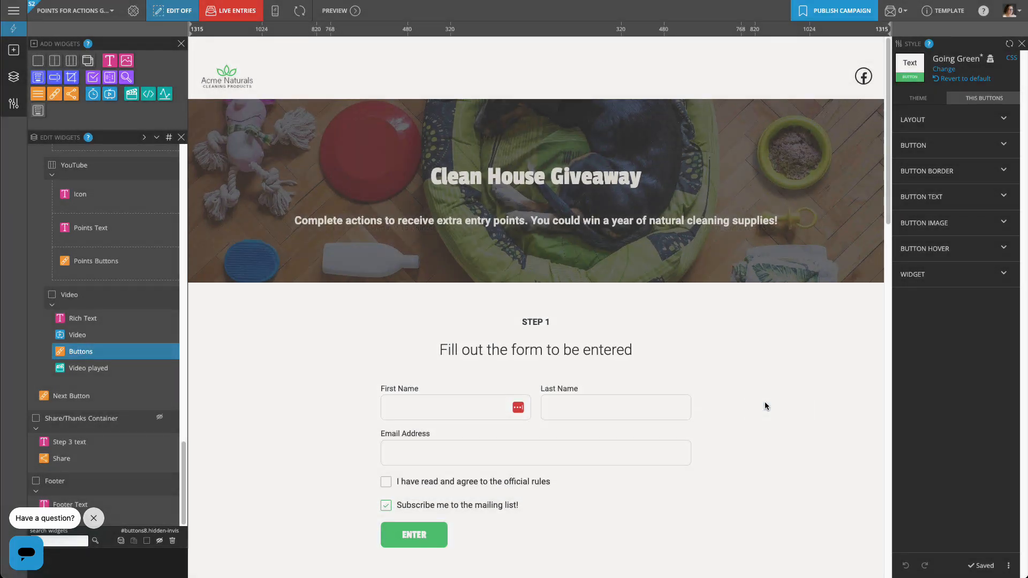
Delete the TikTok and Pinterest action containers from the page.
scroll(772, 459, down, 8)
scroll(772, 461, down, 6)
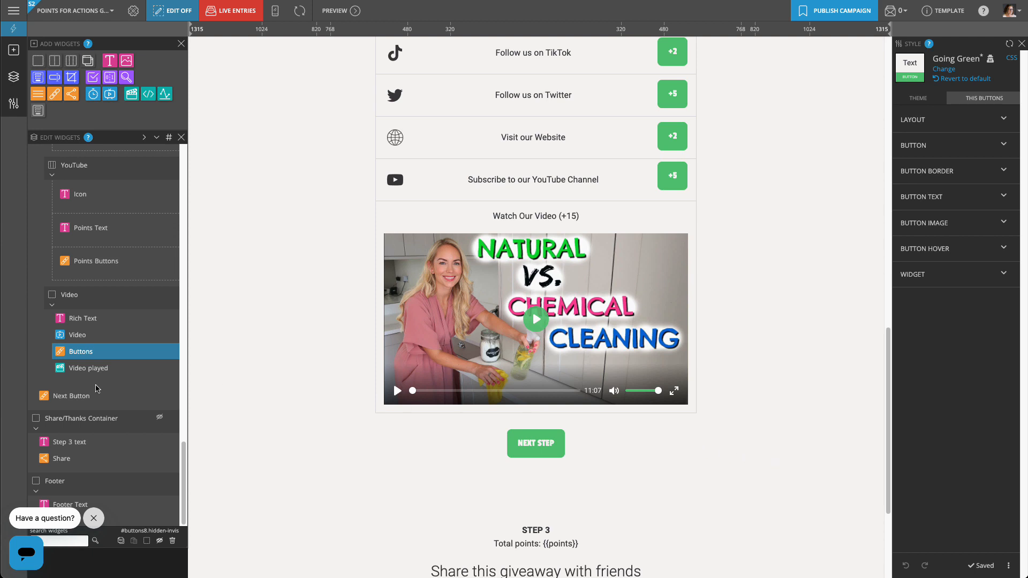
scroll(95, 389, up, 6)
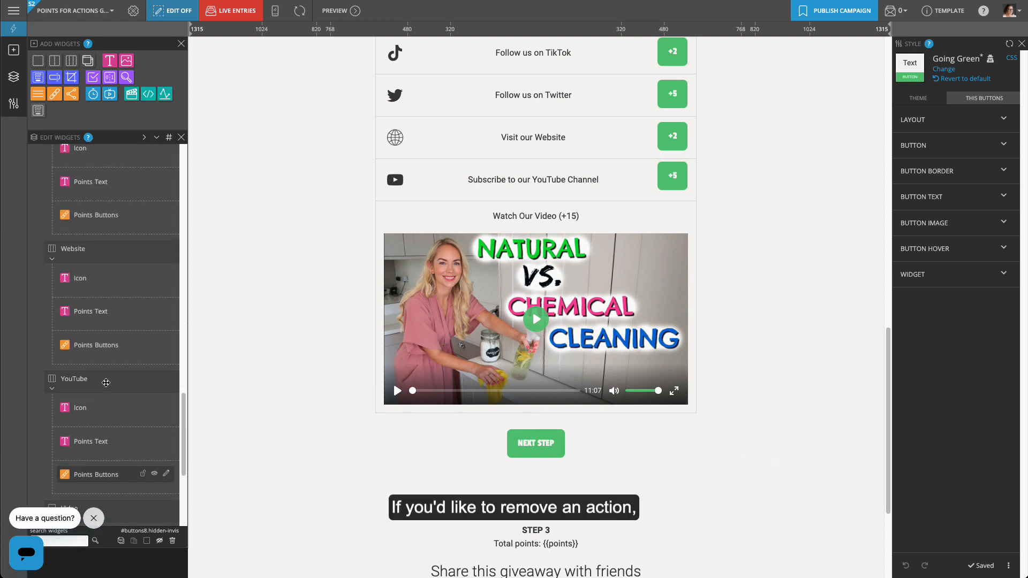
scroll(106, 384, up, 2)
scroll(261, 359, up, 4)
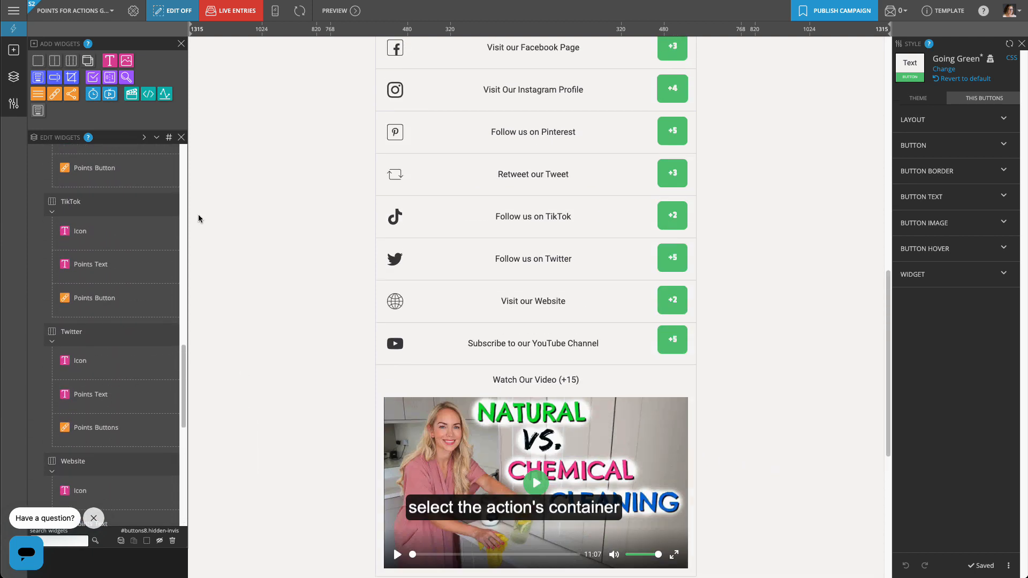
click(115, 204)
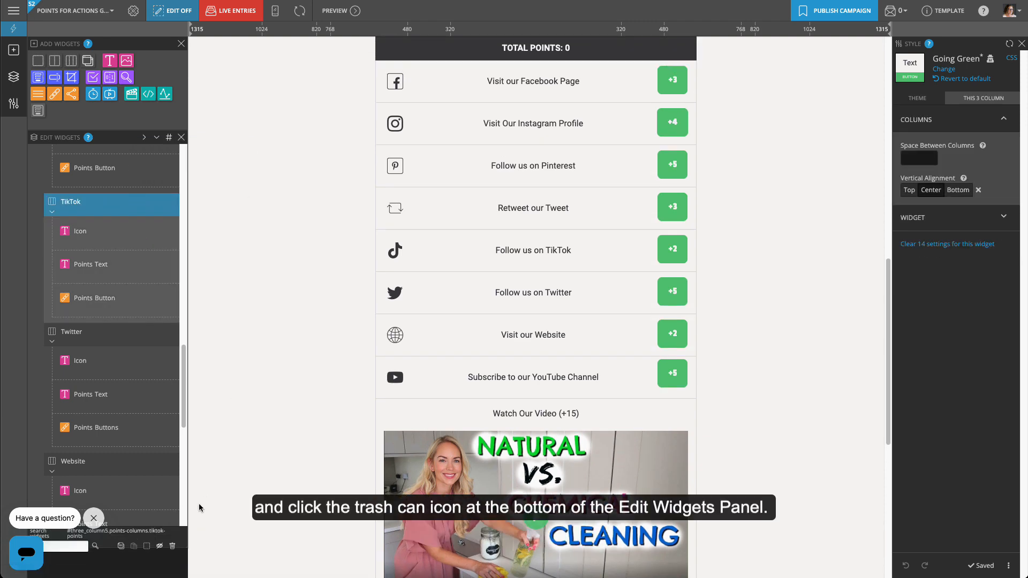
click(173, 546)
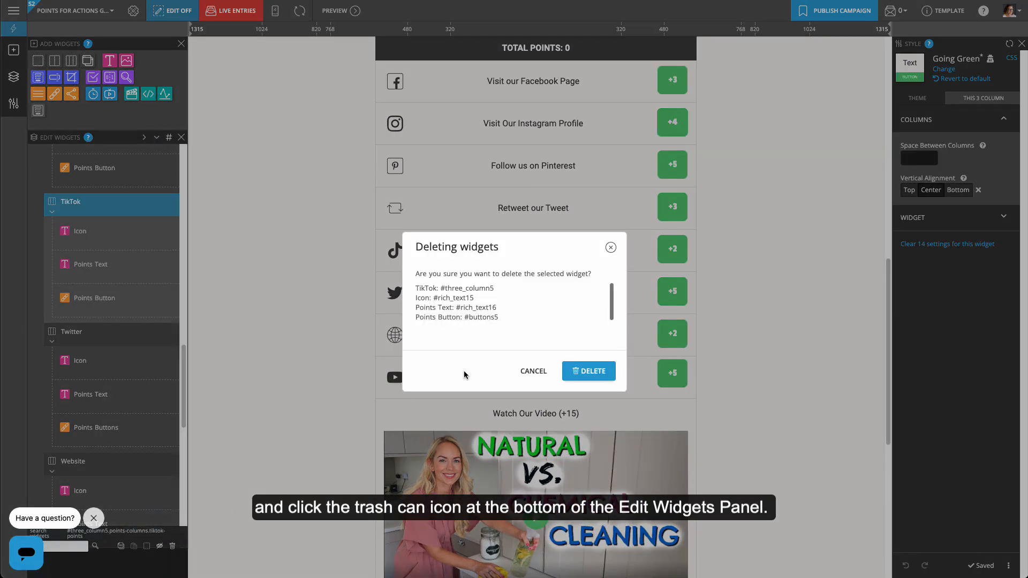
click(590, 372)
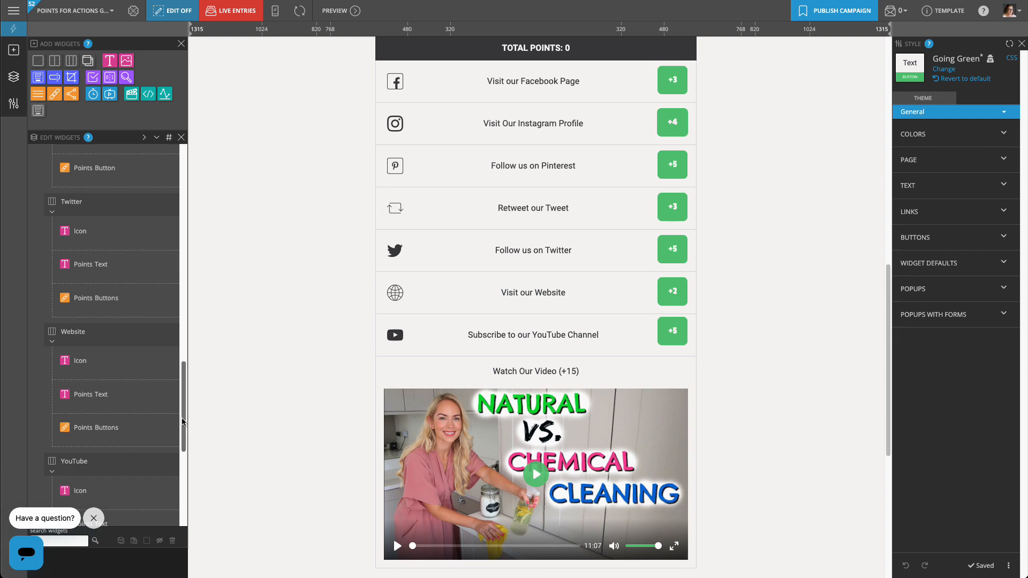
scroll(183, 376, up, 3)
scroll(183, 376, up, 3)
click(107, 314)
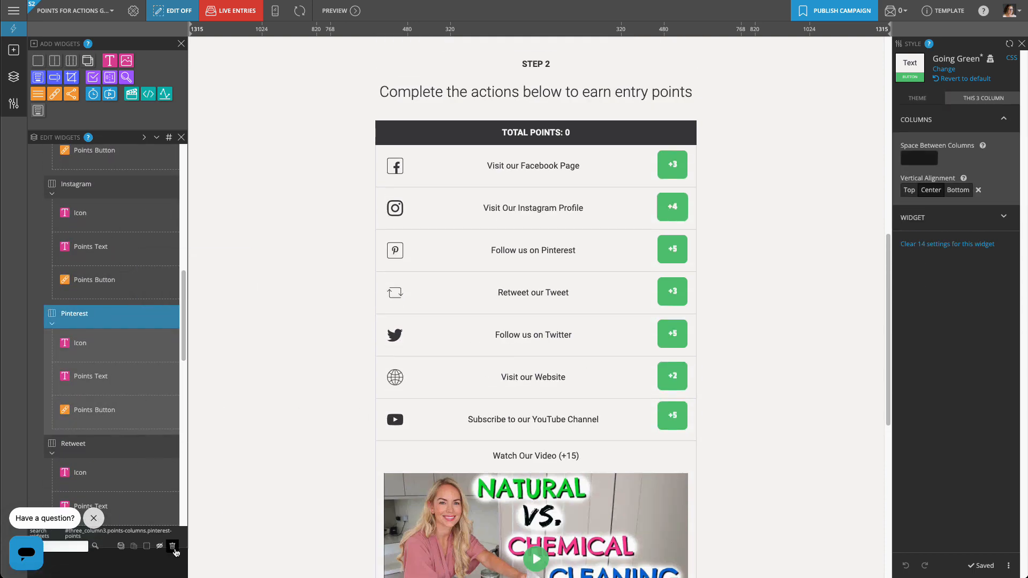
click(172, 546)
click(589, 348)
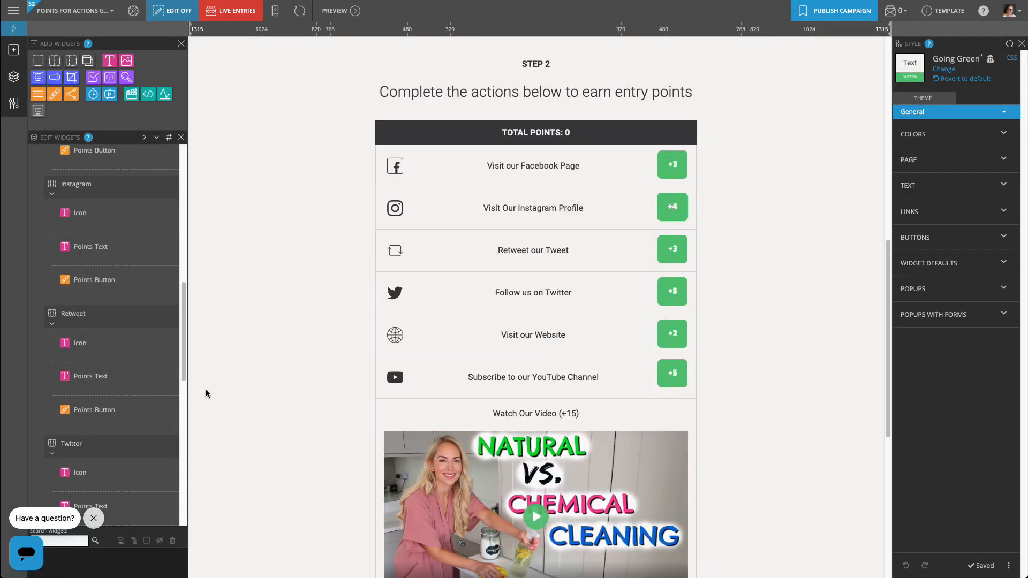
End the Step 3 thank-you text with 'on January 1st.' and save it.
scroll(184, 376, down, 10)
scroll(290, 482, down, 7)
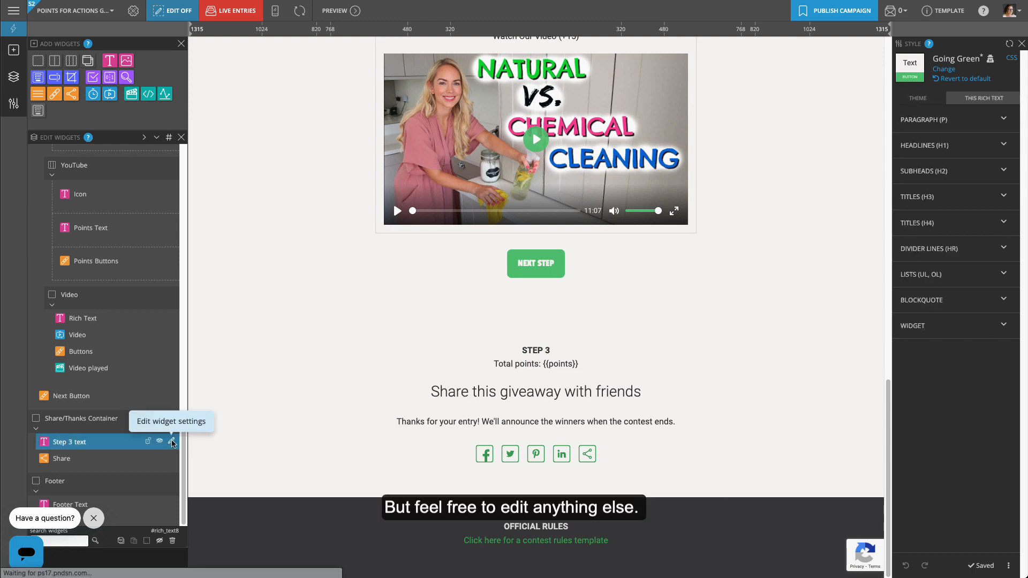
click(175, 443)
drag(622, 245, 529, 245)
text(o)
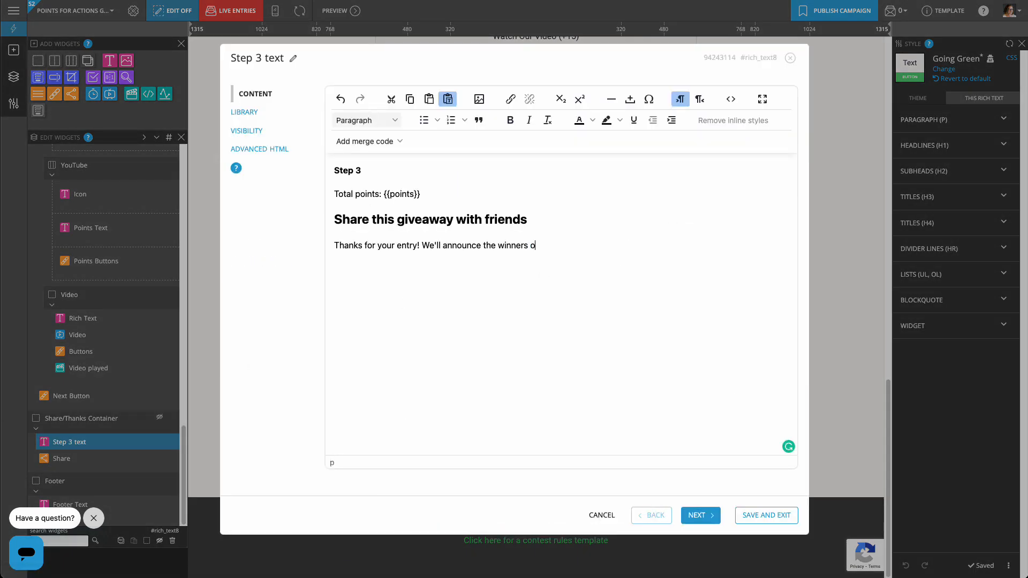
text(n January 1st.)
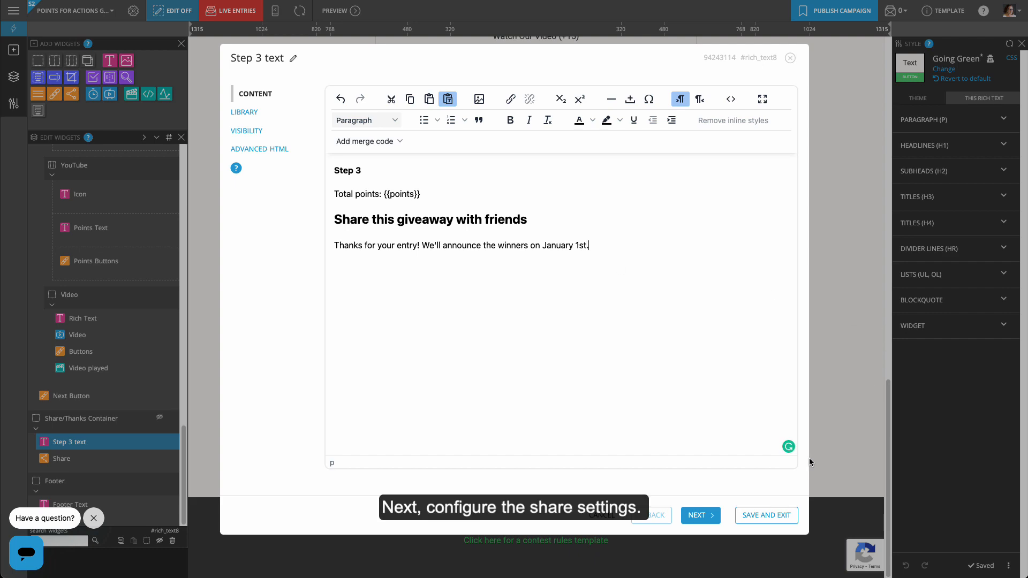
click(766, 515)
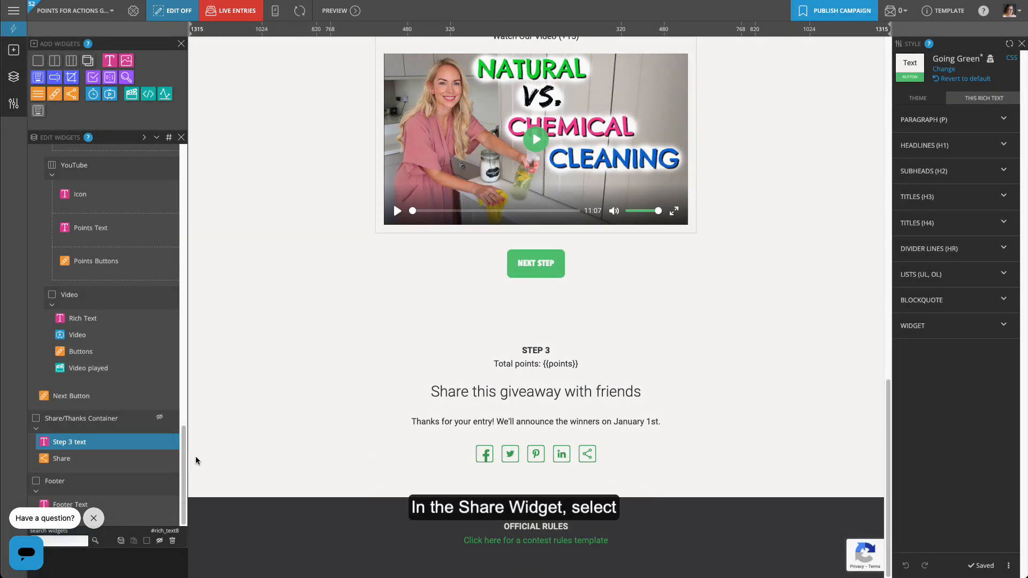
Turn off LinkedIn and Pinterest sharing in the Step 3 share settings.
click(174, 458)
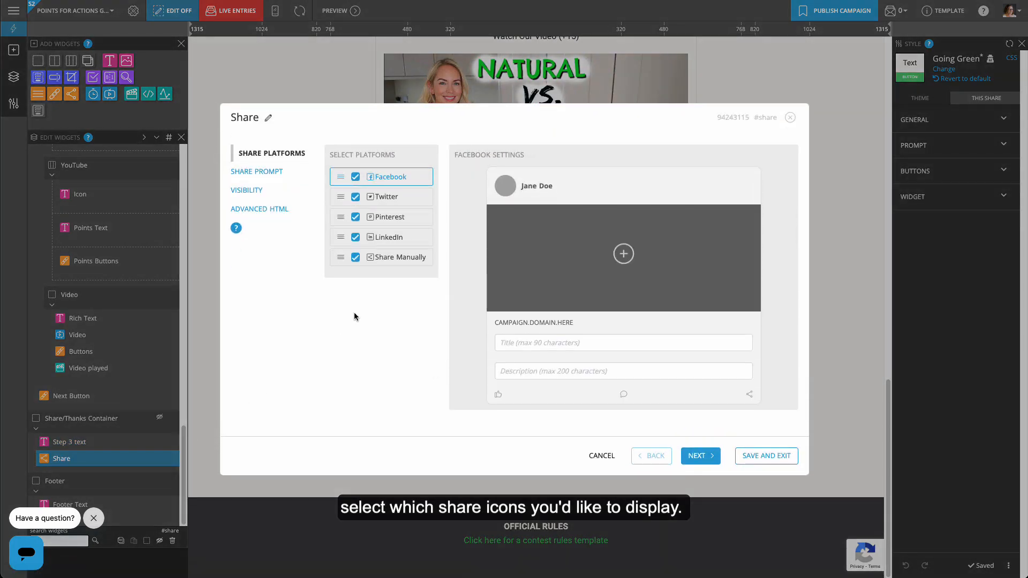
click(356, 236)
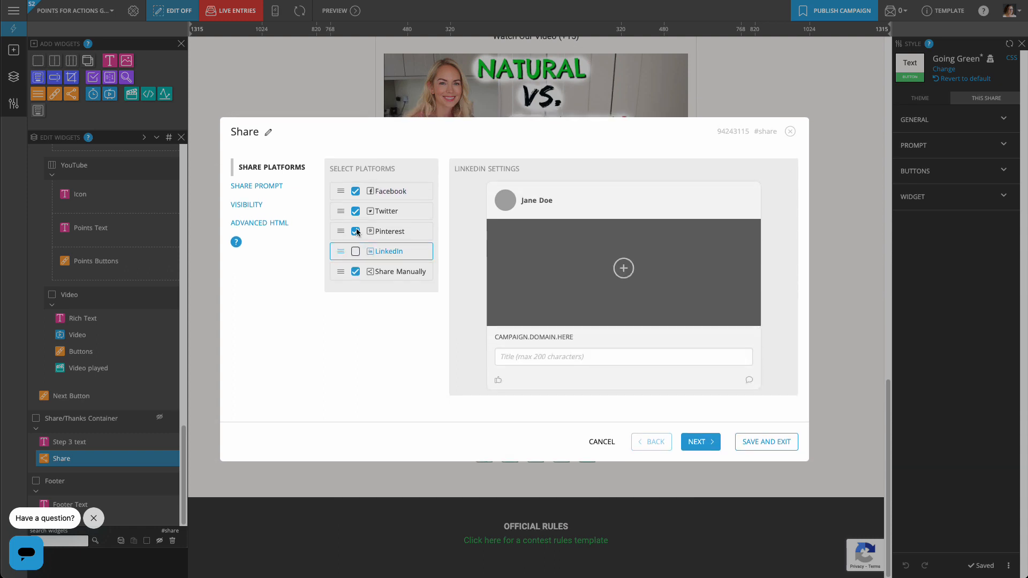
click(356, 231)
Give the Facebook share post the first media library image and save the share settings.
click(421, 209)
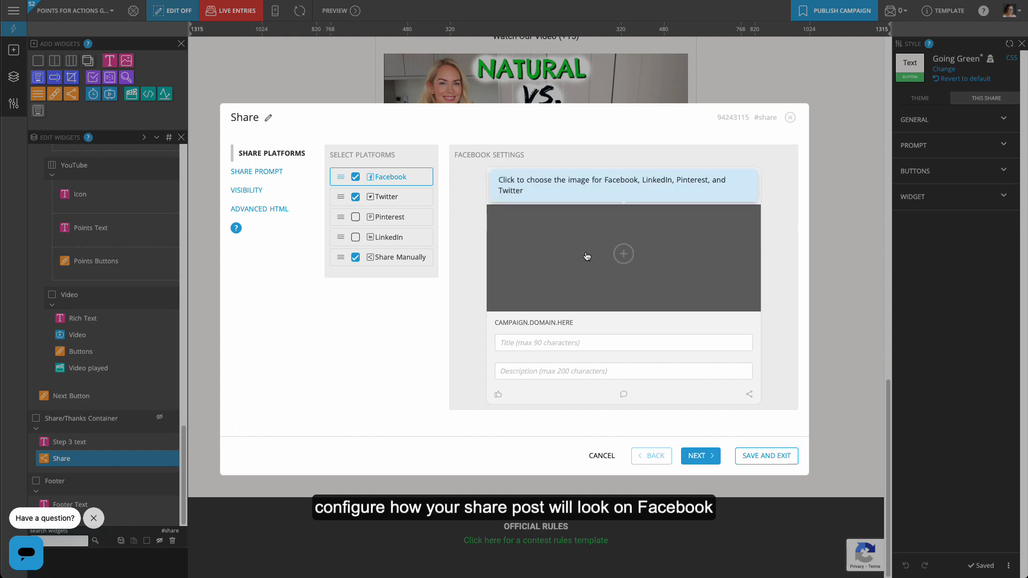
click(623, 254)
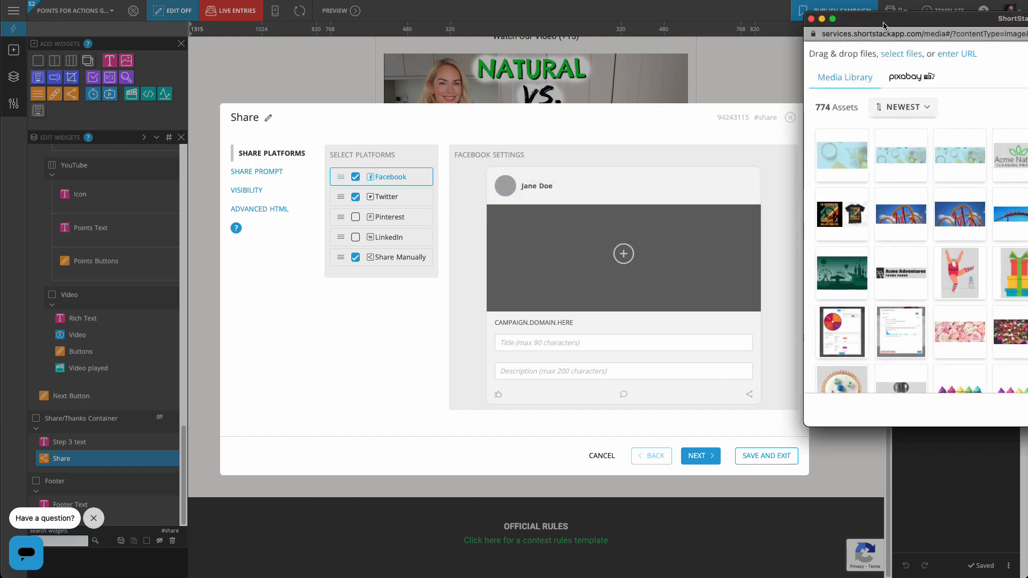
click(601, 162)
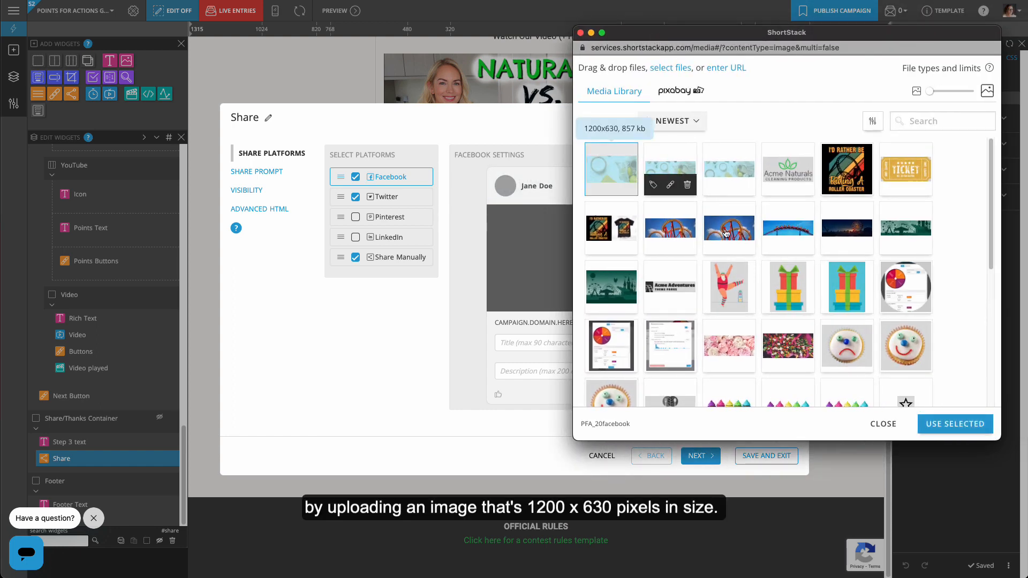
click(955, 423)
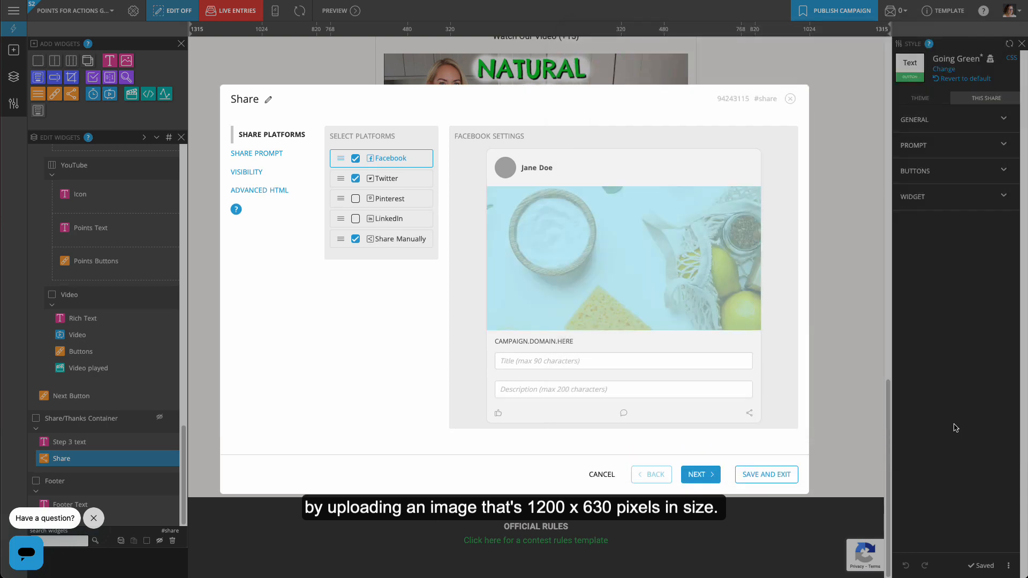
click(777, 474)
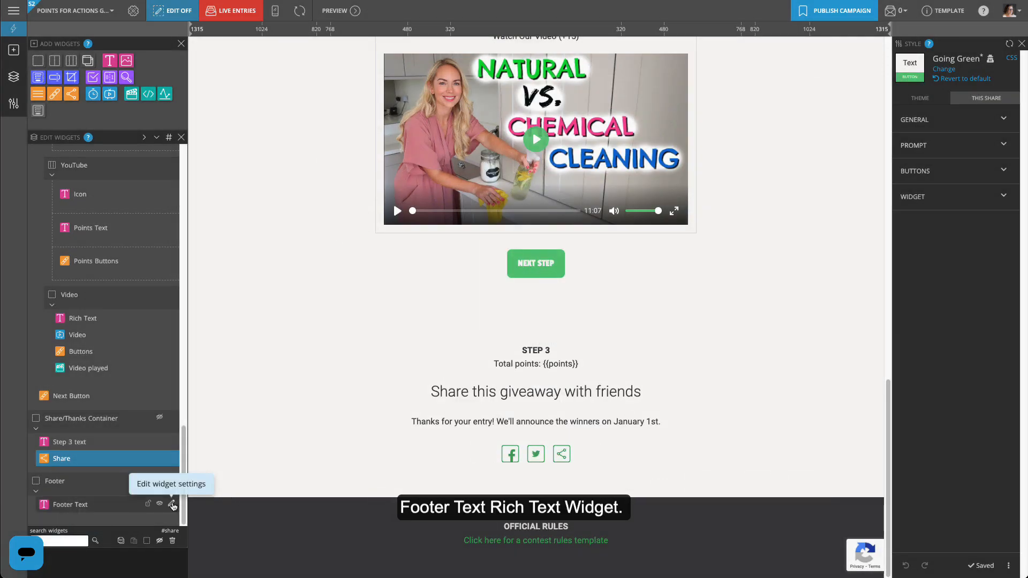
Replace the footer's contest-rules link with the pasted Official Rules text, save it, and return to the top.
click(155, 504)
drag(482, 188, 329, 191)
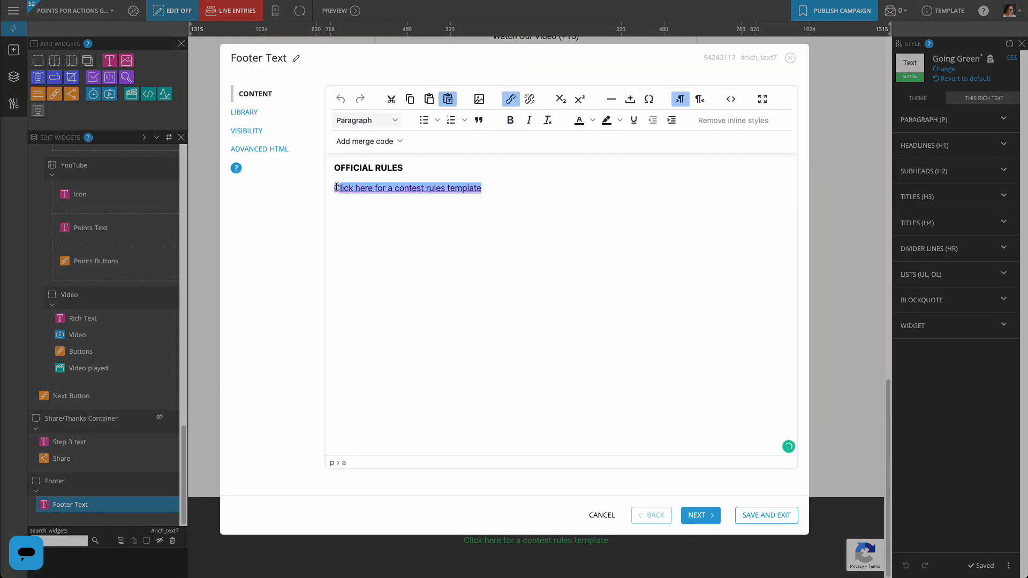
key(ctrl+v)
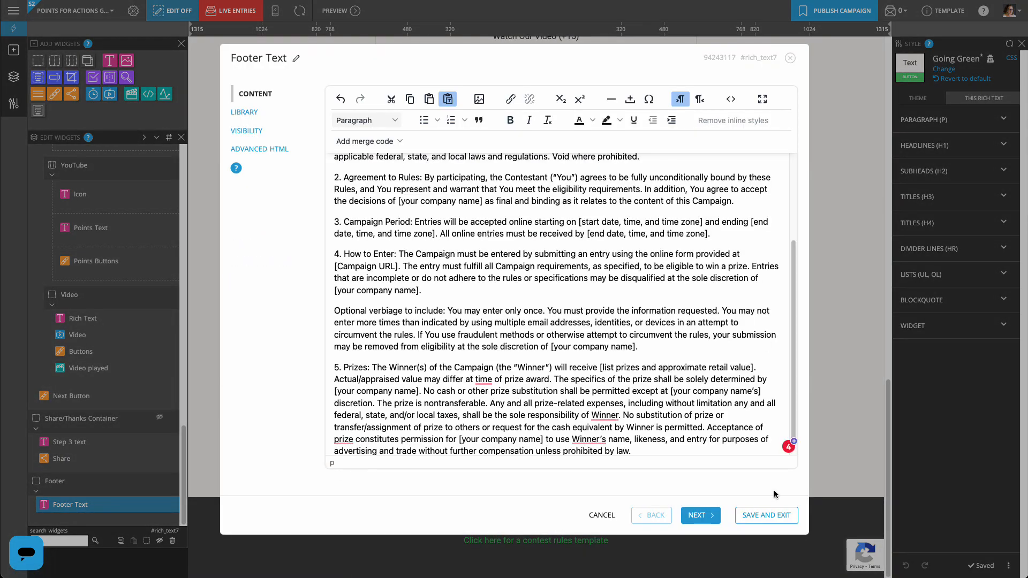
click(771, 515)
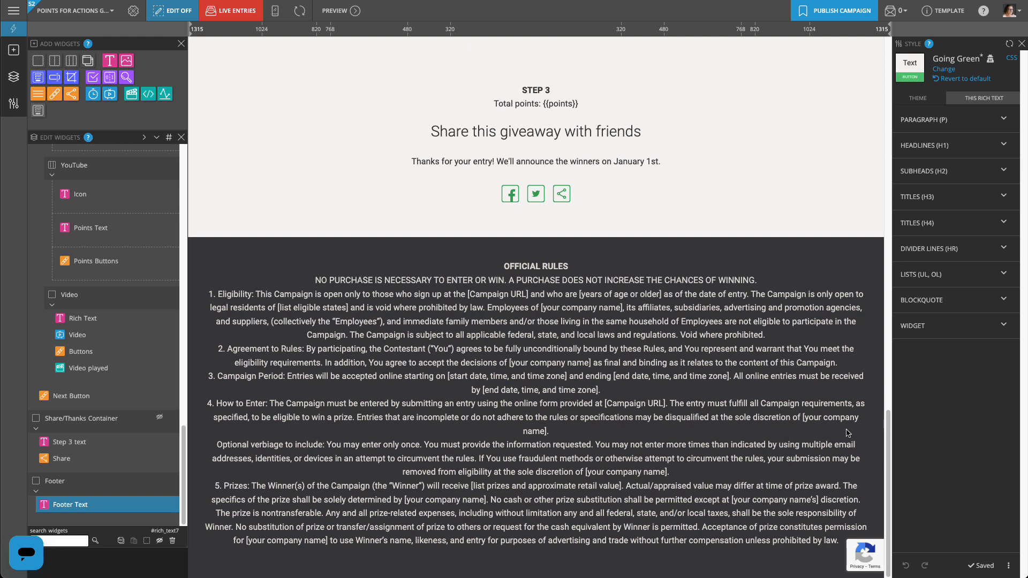
drag(887, 444, 868, 38)
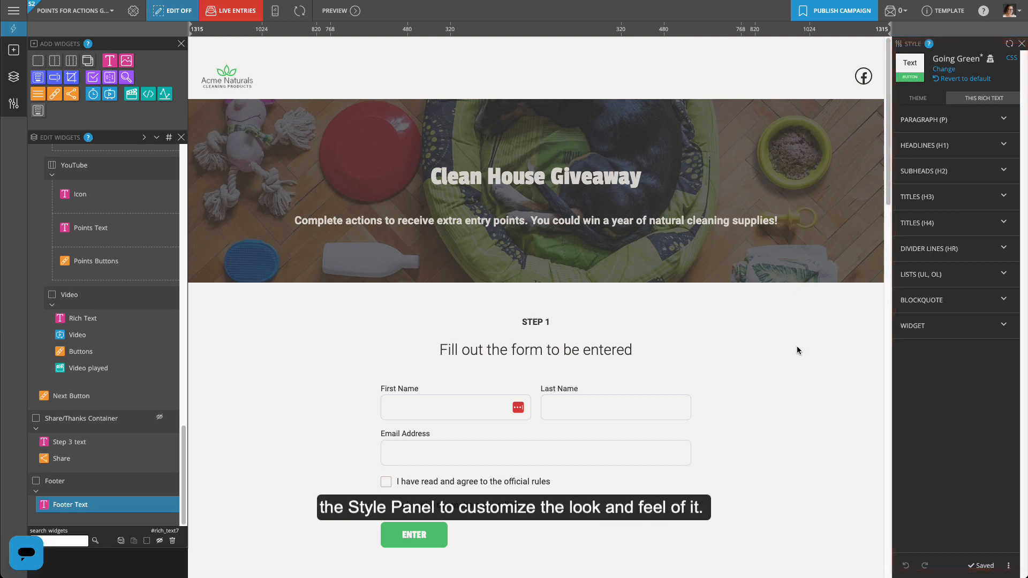
Recolour the Going Green theme's grey swatch to white (FFFFFF) and save the theme.
click(929, 101)
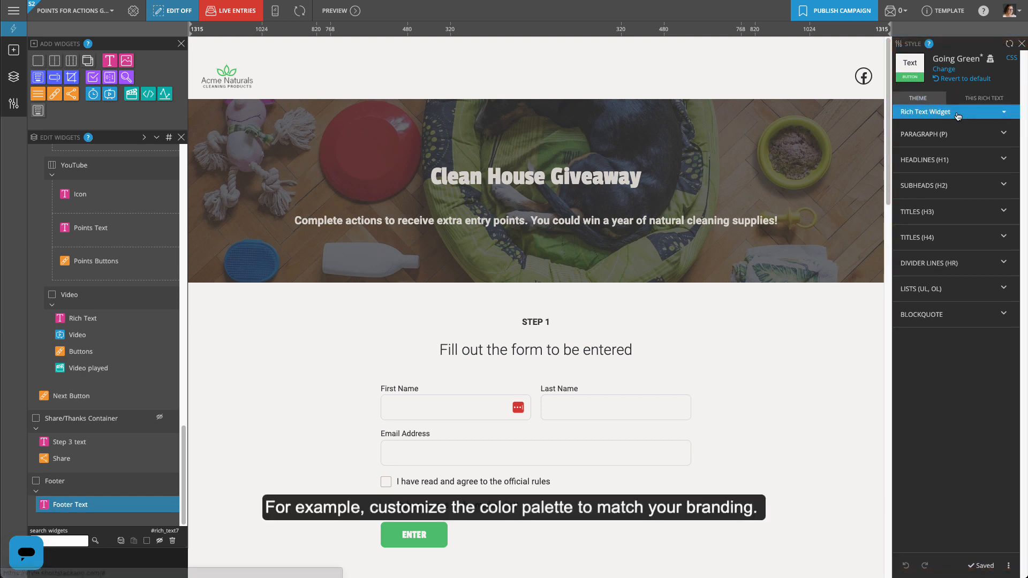
click(958, 135)
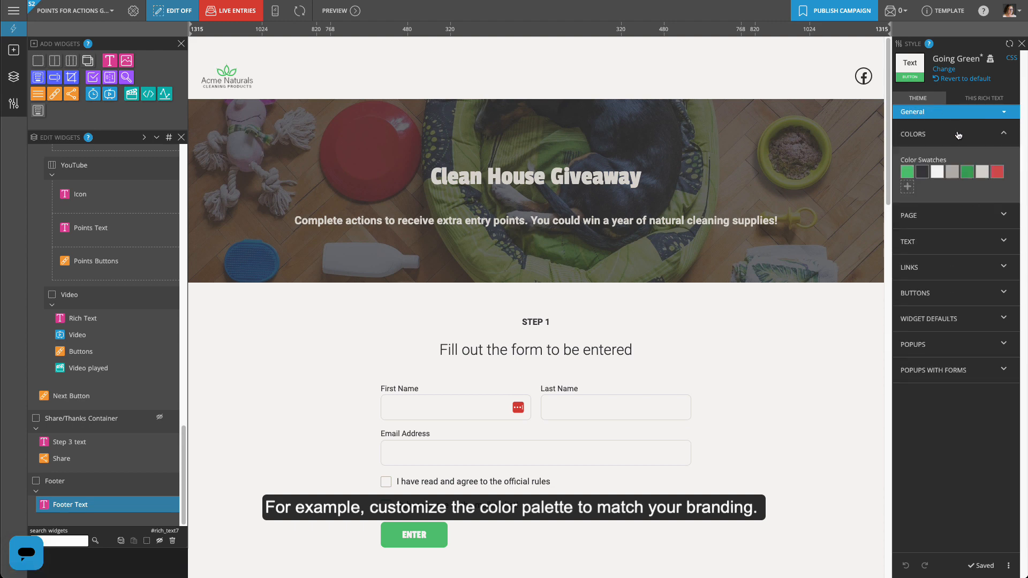
click(937, 171)
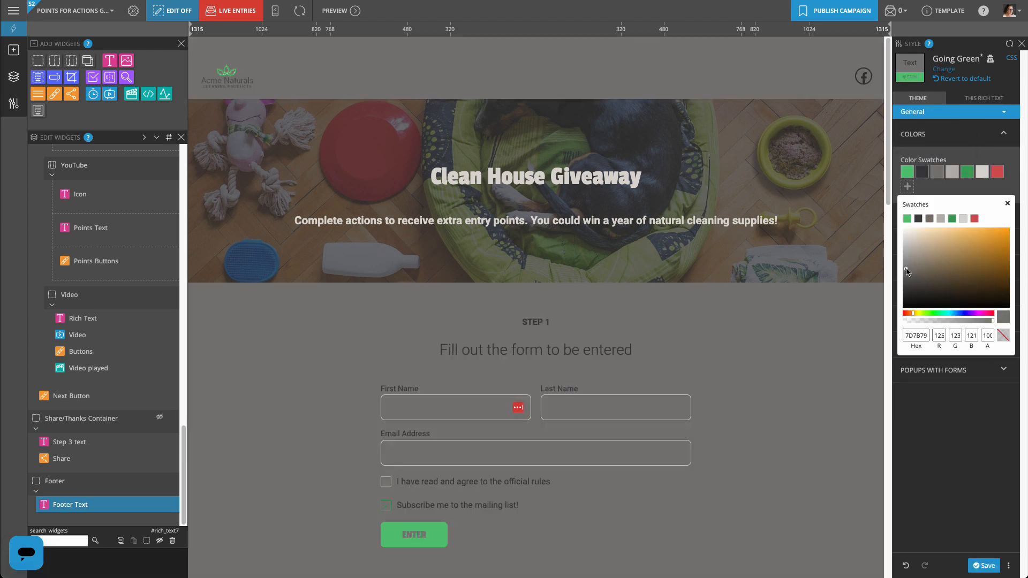
drag(914, 242, 895, 221)
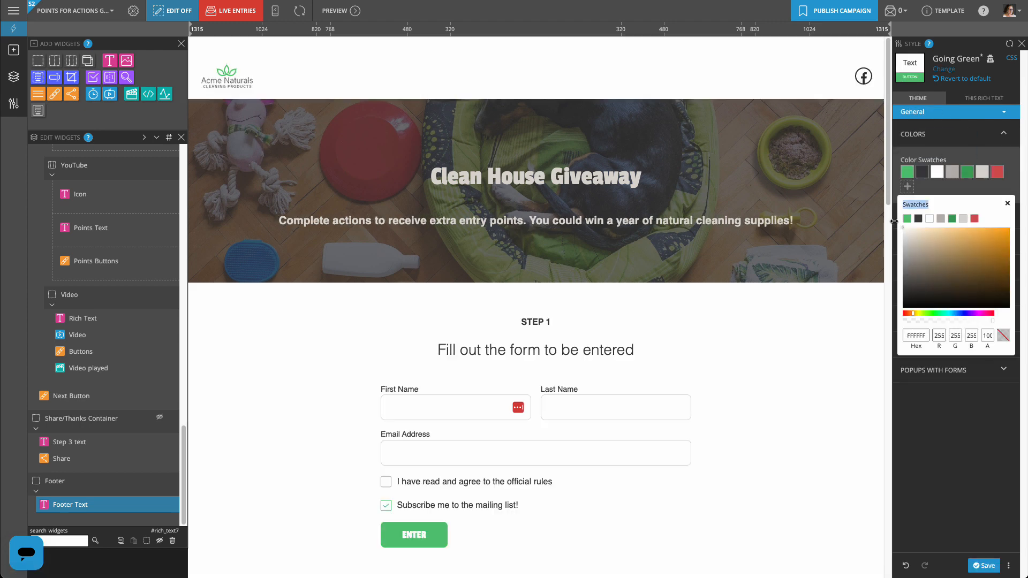
click(1008, 204)
click(983, 565)
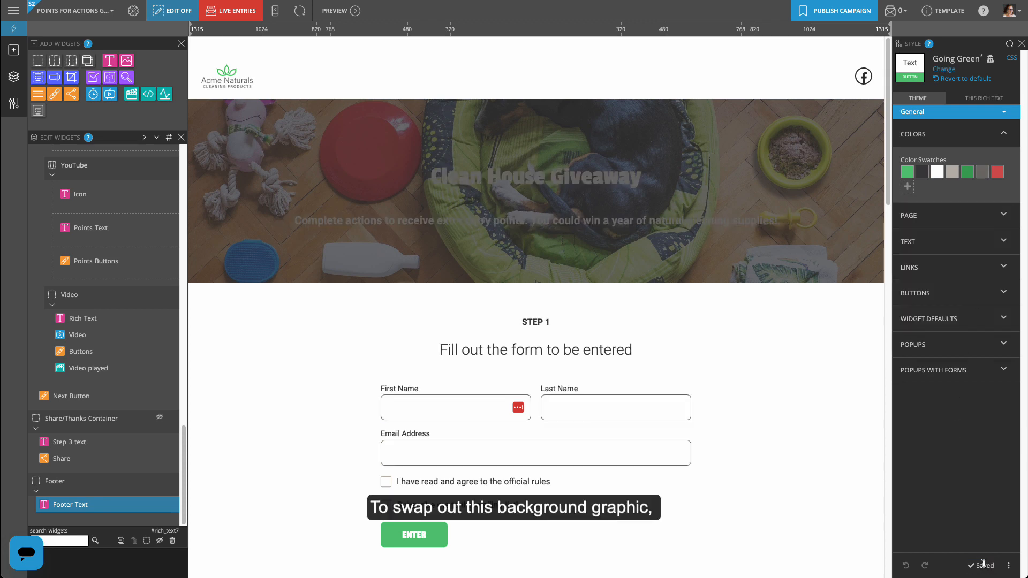
Swap the banner's dog-photo background for the light-blue natural cleaning supplies image.
scroll(122, 270, up, 10)
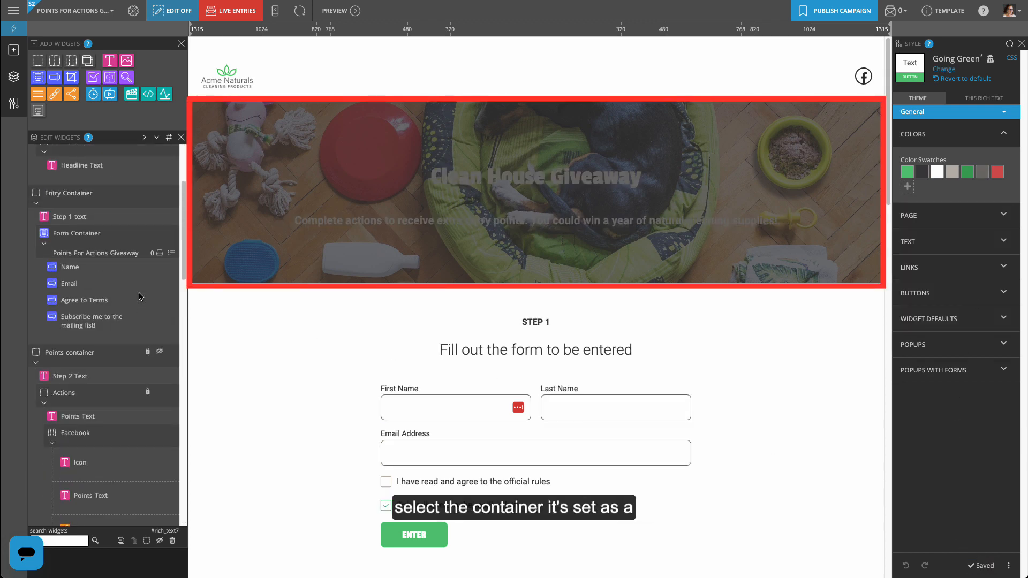
click(122, 251)
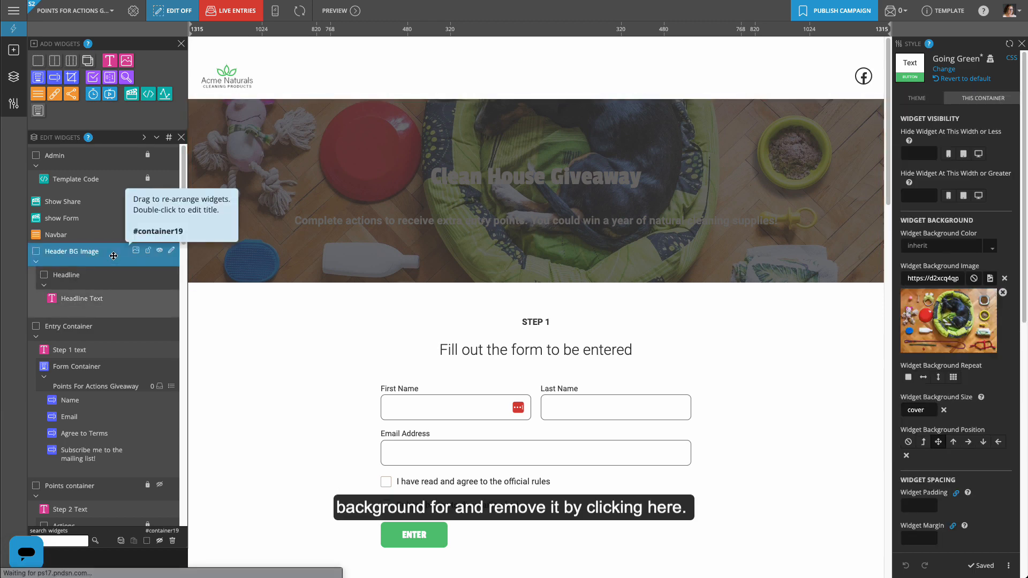
click(1003, 293)
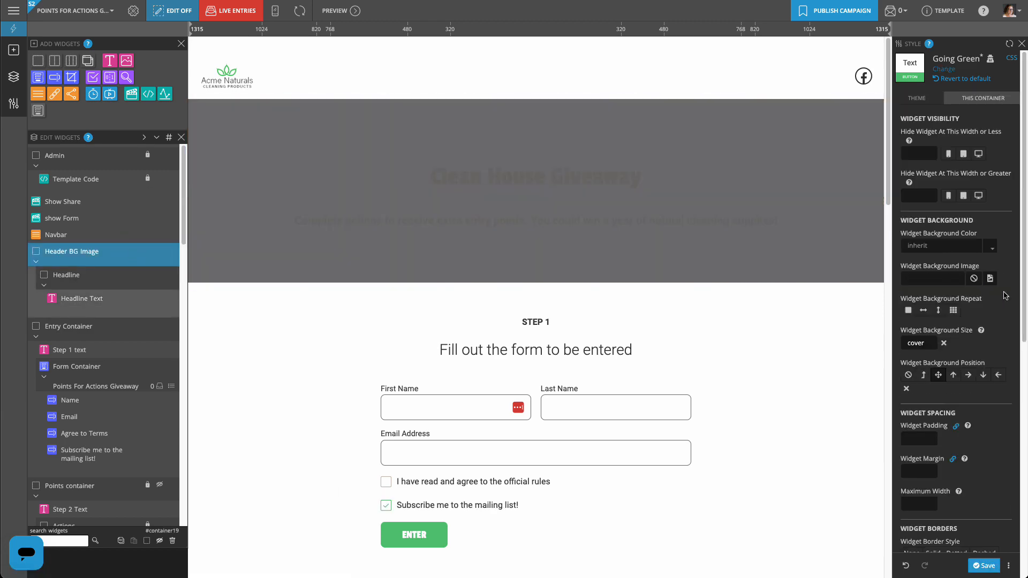
click(990, 278)
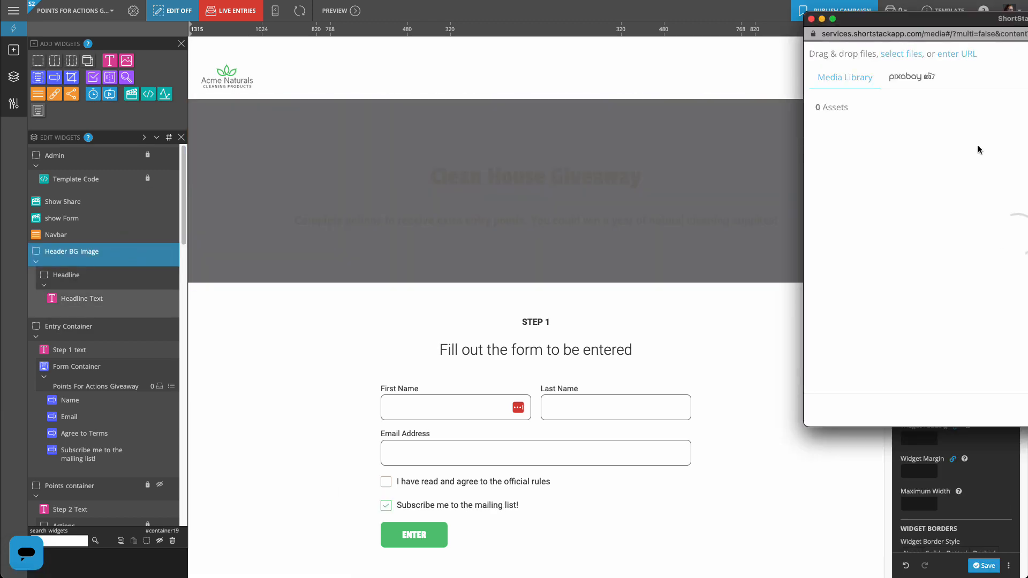
drag(974, 28, 761, 47)
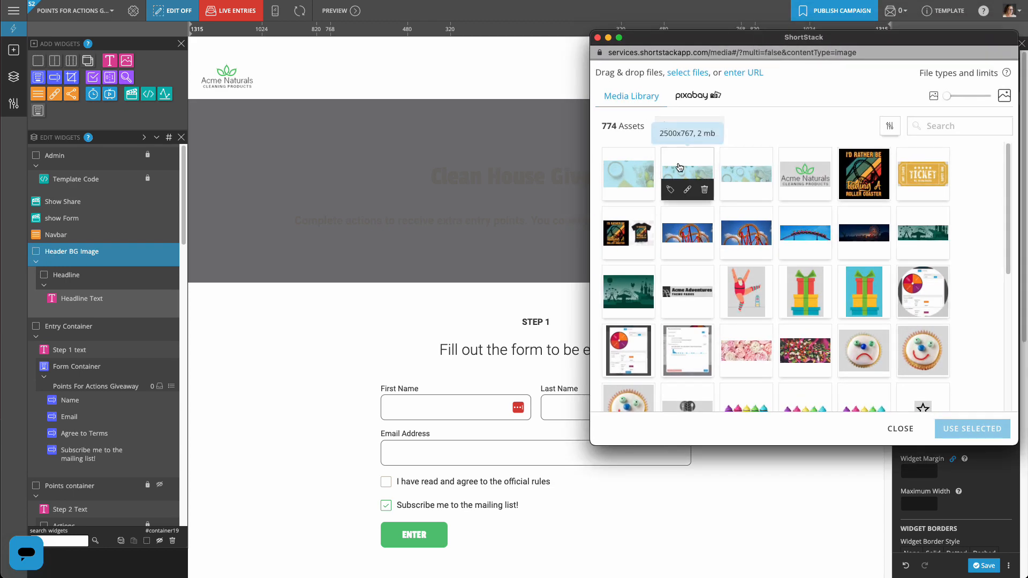
click(686, 174)
click(971, 428)
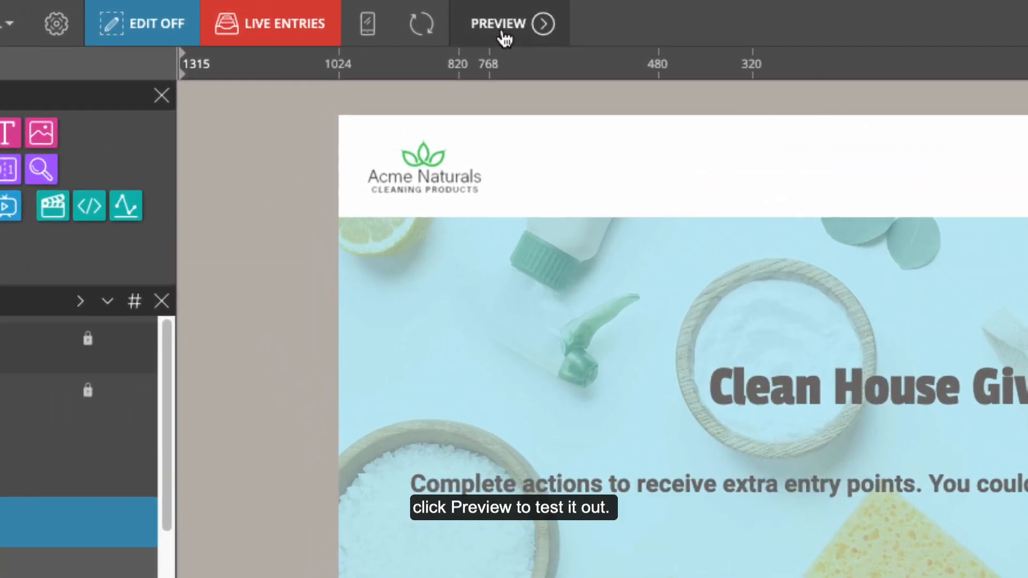
Preview the campaign, autofill the entry form, agree to the official rules and submit.
click(502, 31)
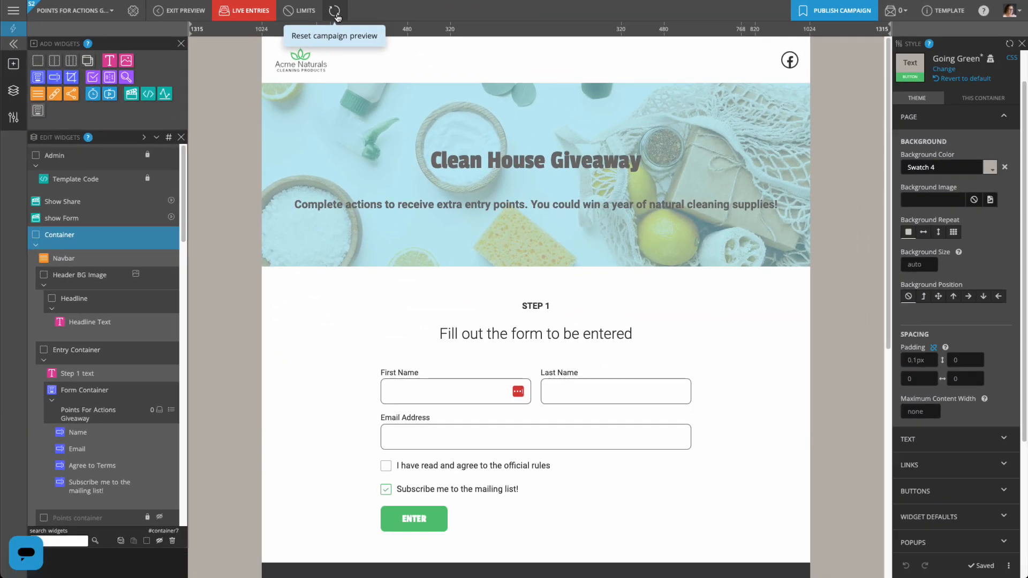
click(422, 387)
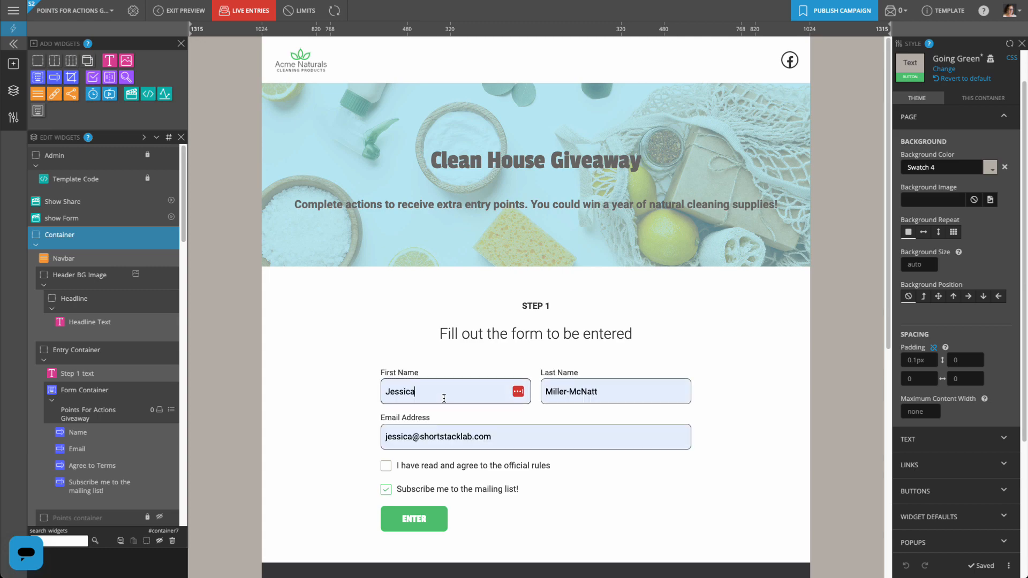
click(386, 467)
click(417, 523)
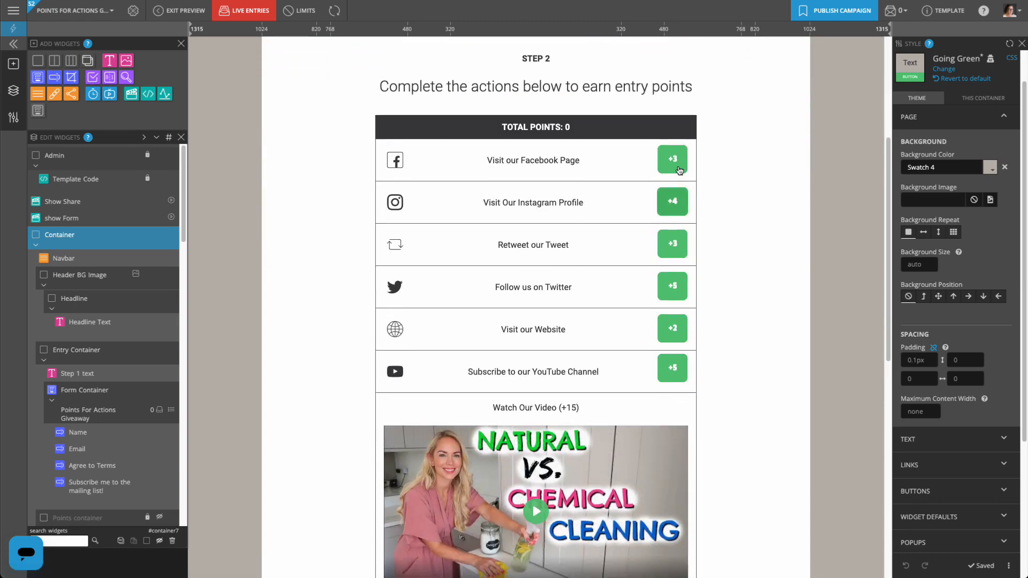
Earn points with the Facebook +3 visit and the Natural vs. Chemical Cleaning video, reaching Step 3 with 18 points.
click(678, 169)
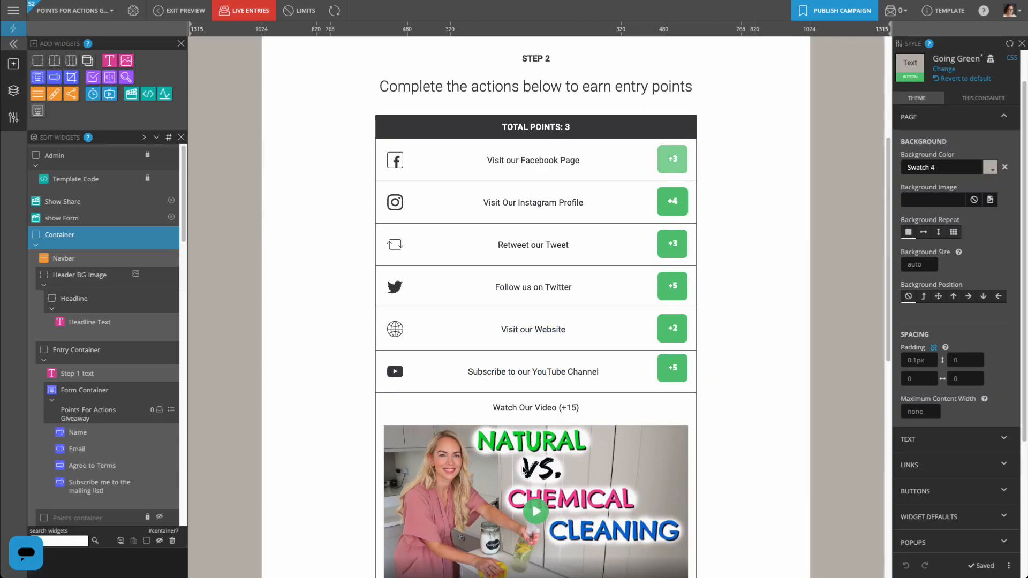
click(524, 470)
scroll(514, 469, down, 2)
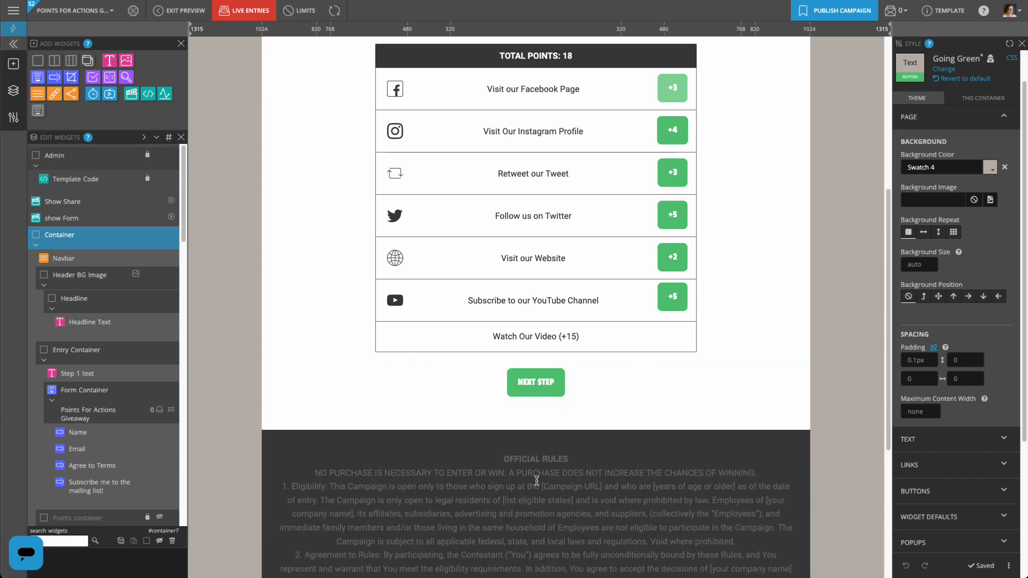
click(535, 382)
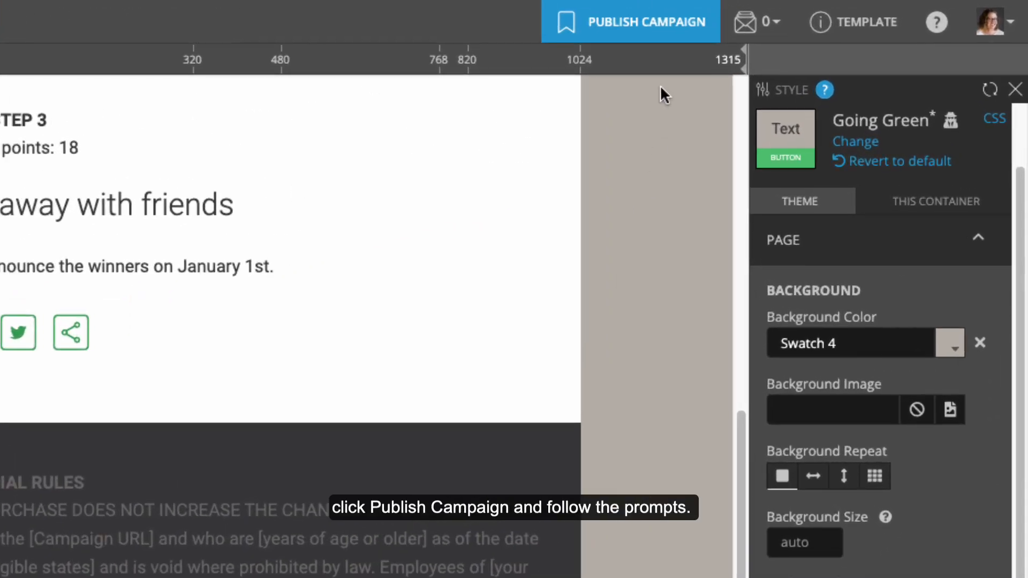
Publish the campaign as a landing page at m.cmpgn.page/5mZwR7 and open the live page.
click(659, 37)
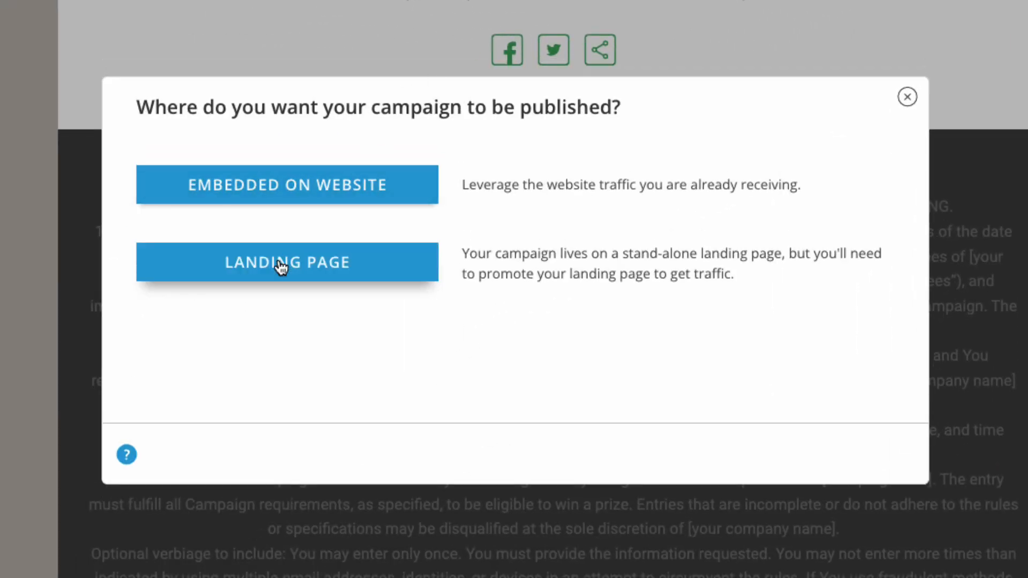
click(278, 258)
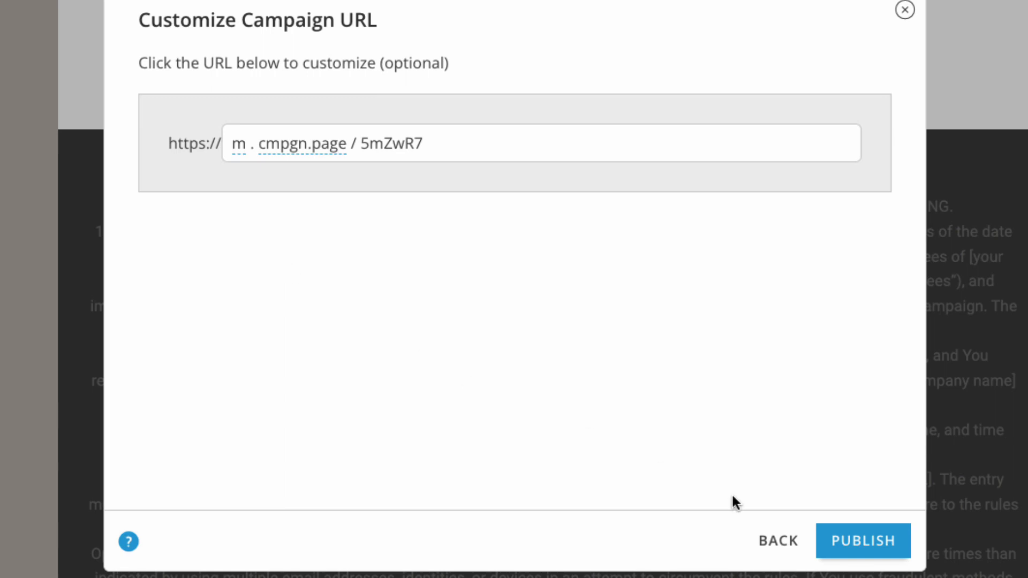
click(855, 533)
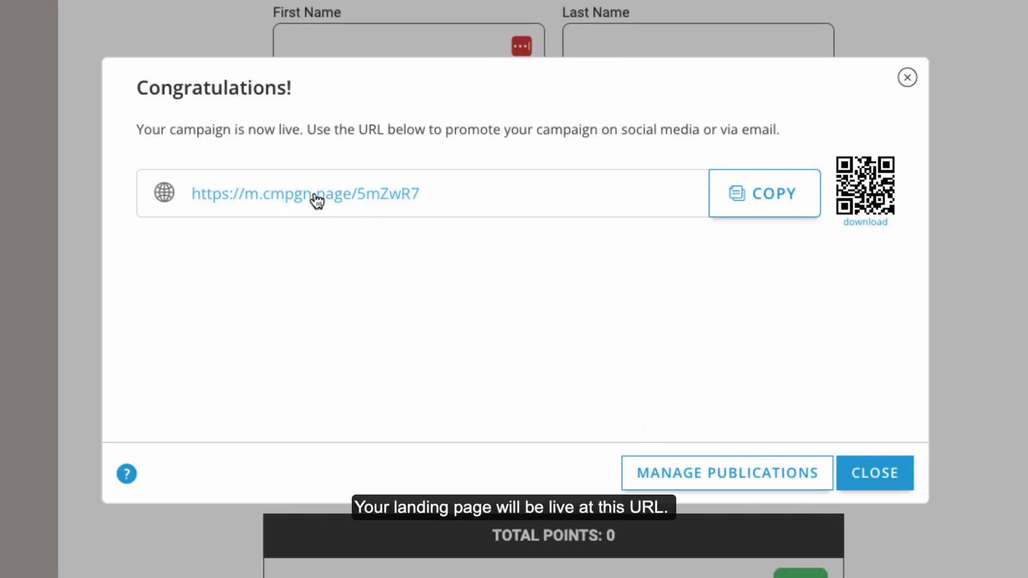
click(317, 199)
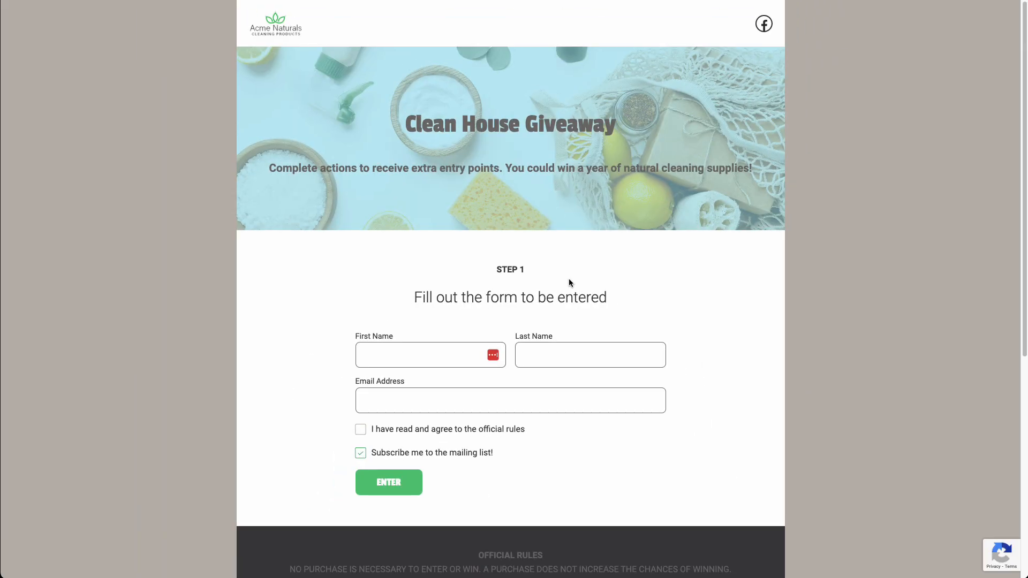